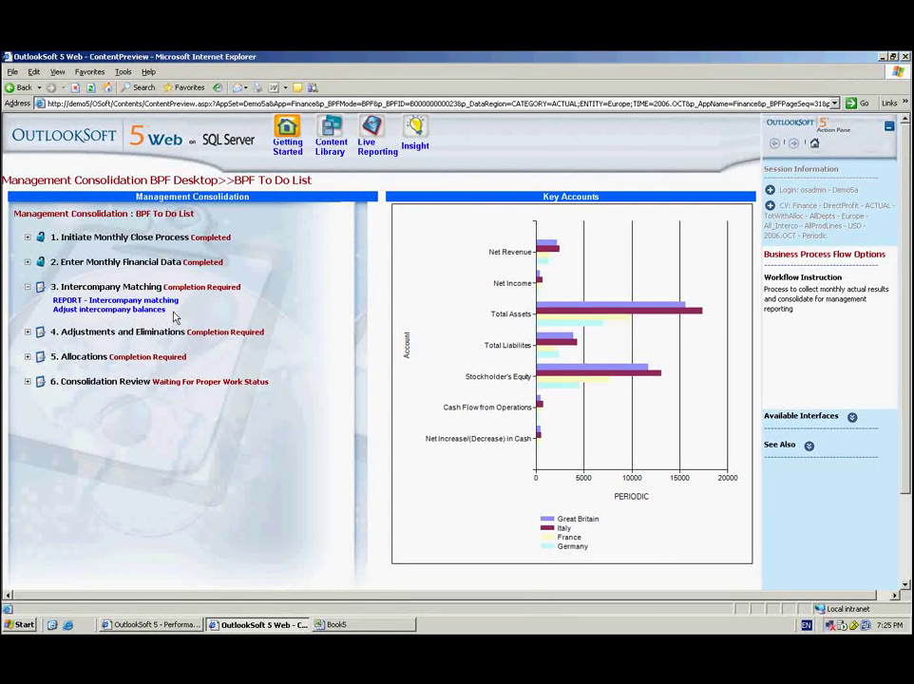
Open the intercompany matching report from the to-do list, refresh its data and view it in local currency.
{"action": "left_click", "coordinate": [162, 300]}
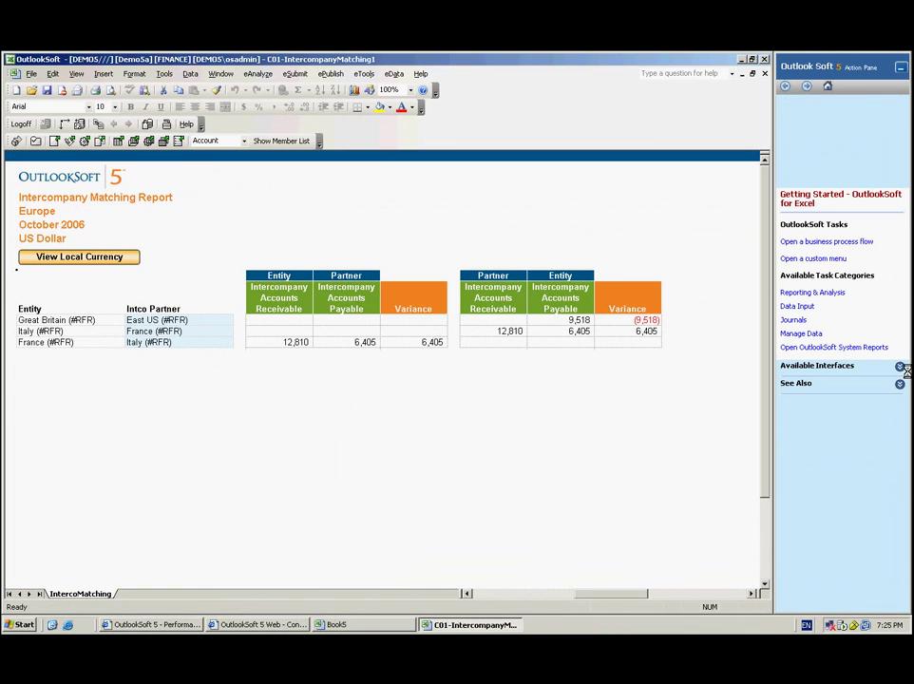
{"action": "left_click", "coordinate": [807, 341]}
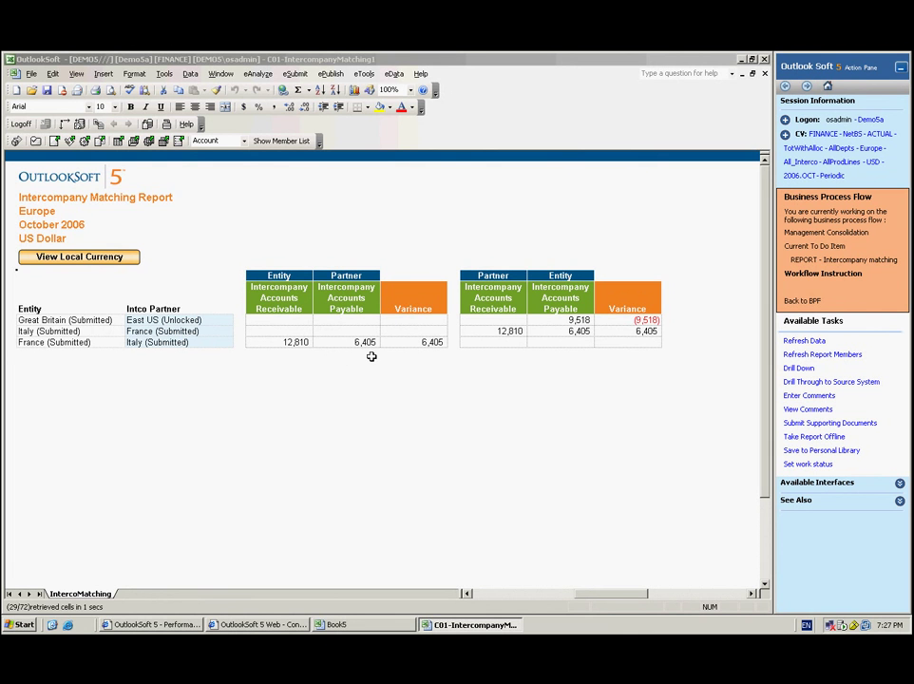
{"action": "left_click", "coordinate": [47, 259]}
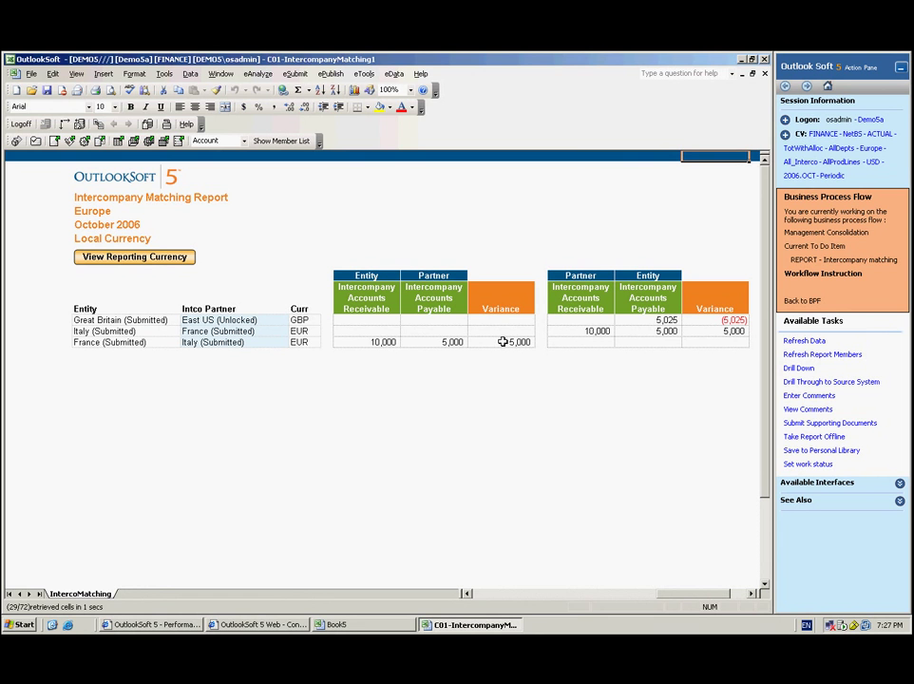
Return to the business process flow and open the Adjust intercompany balances task.
{"action": "left_click", "coordinate": [800, 301]}
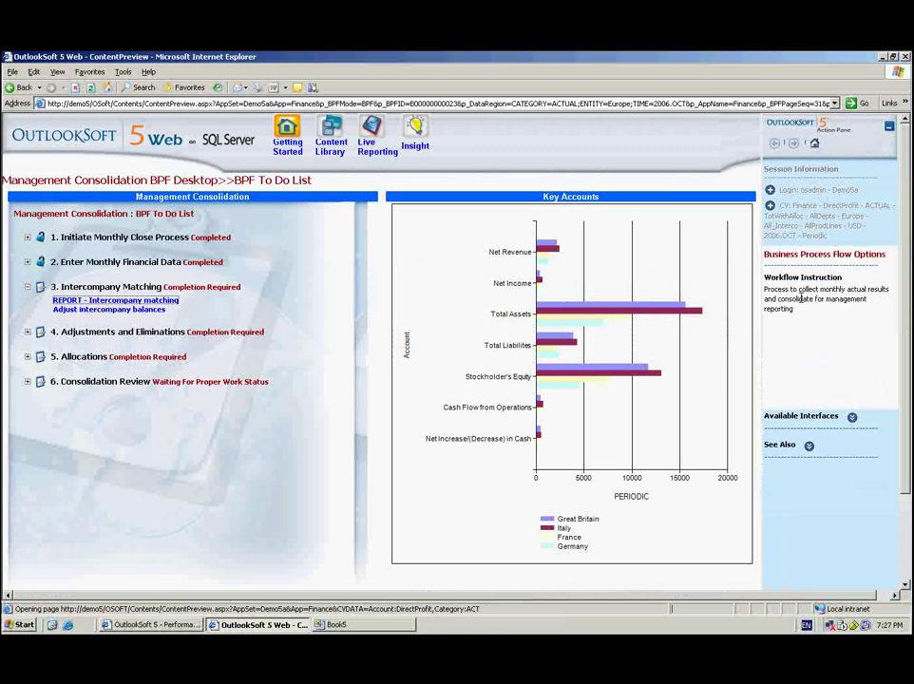
{"action": "left_click", "coordinate": [121, 310]}
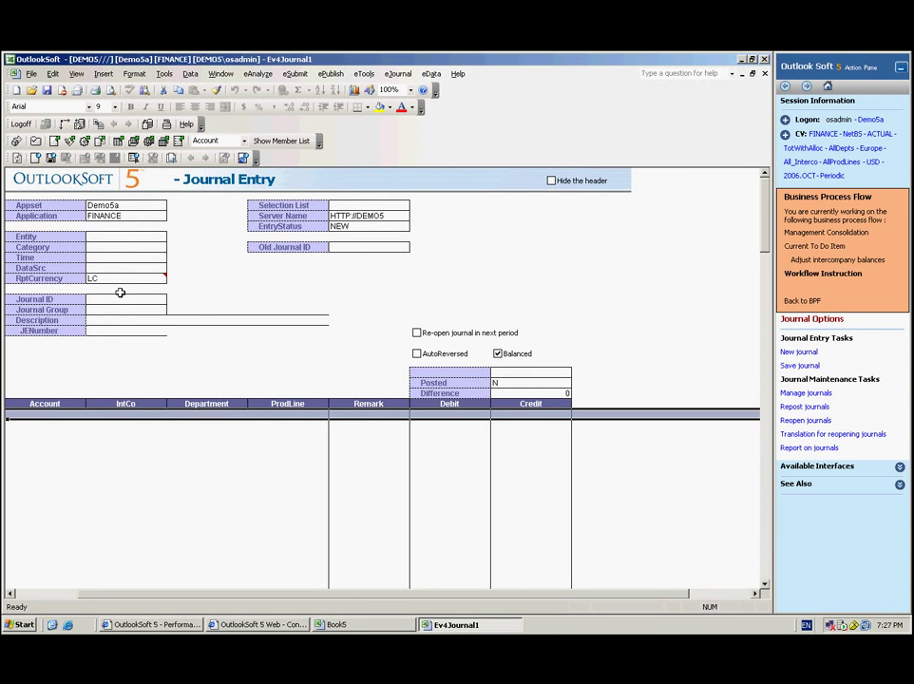
Set the journal header's Entity to Italy and its Category to ACTUAL.
{"action": "left_click", "coordinate": [111, 238]}
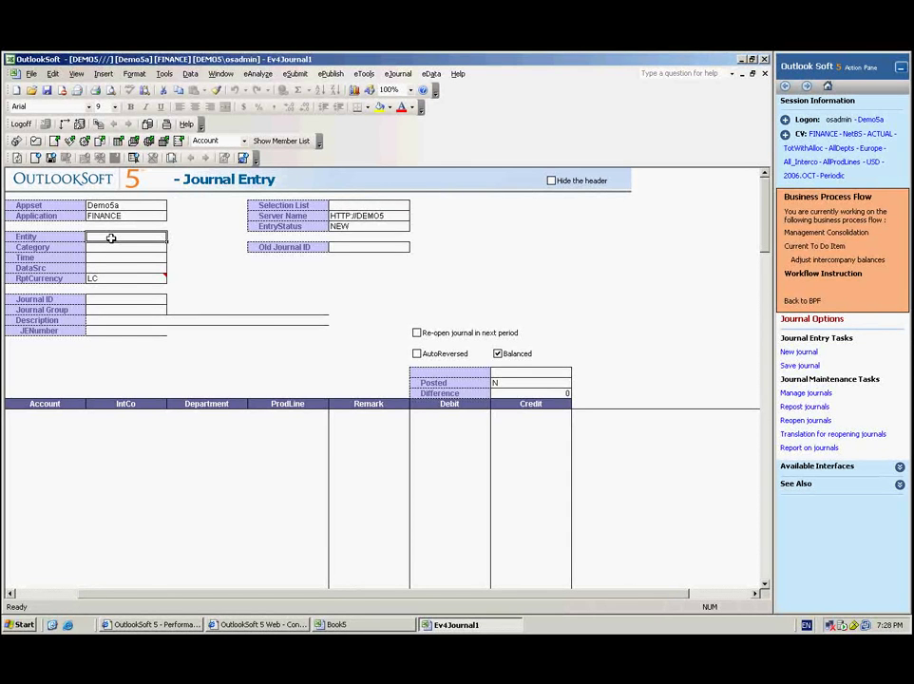
{"action": "double_click", "coordinate": [111, 238]}
{"action": "left_click", "coordinate": [544, 504]}
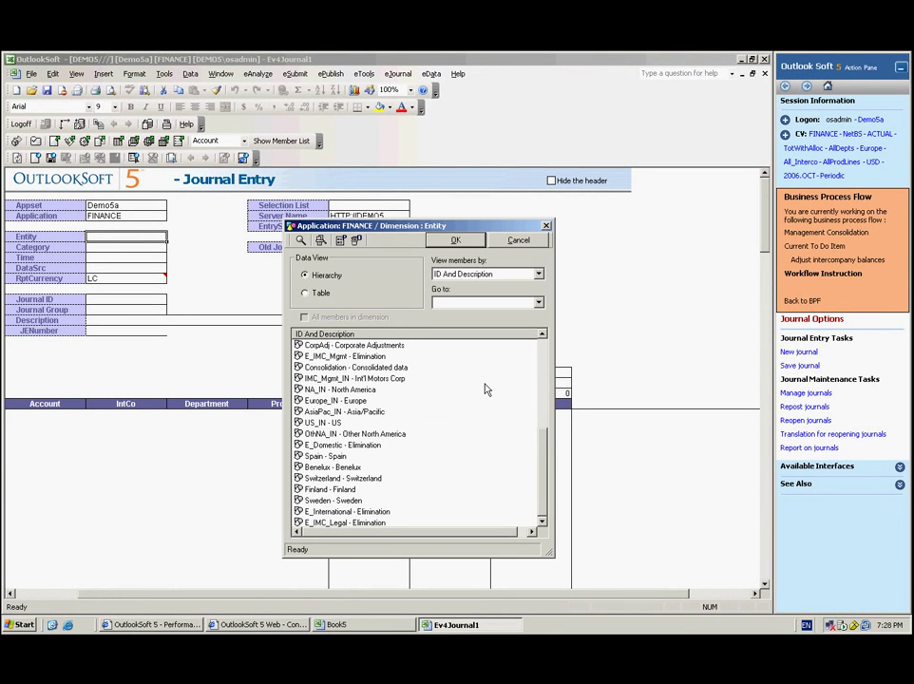
{"action": "scroll", "coordinate": [485, 390], "scroll_direction": "up", "scroll_amount": 5}
{"action": "double_click", "coordinate": [325, 437]}
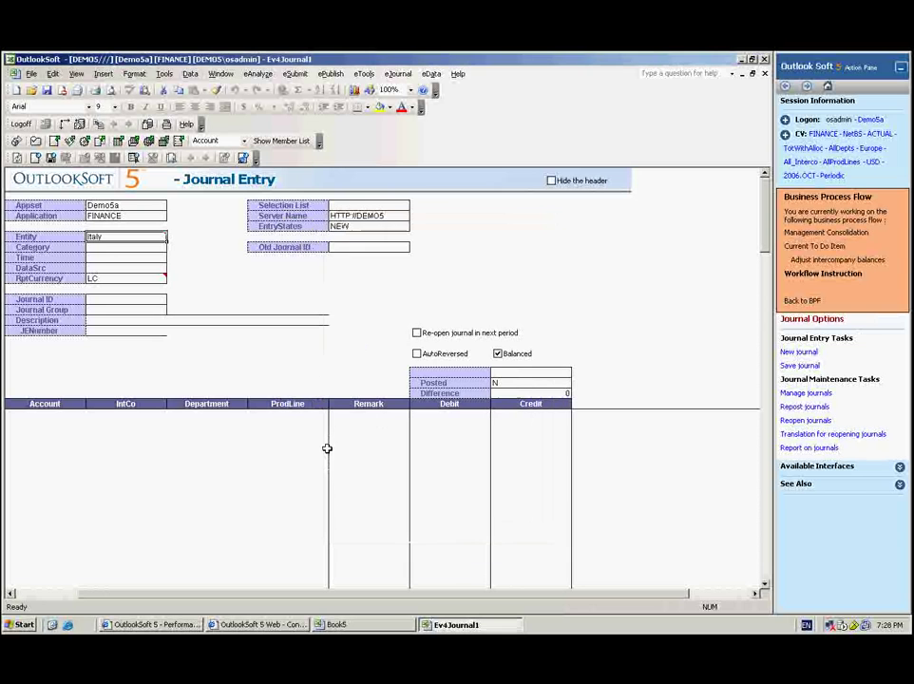
{"action": "double_click", "coordinate": [106, 248]}
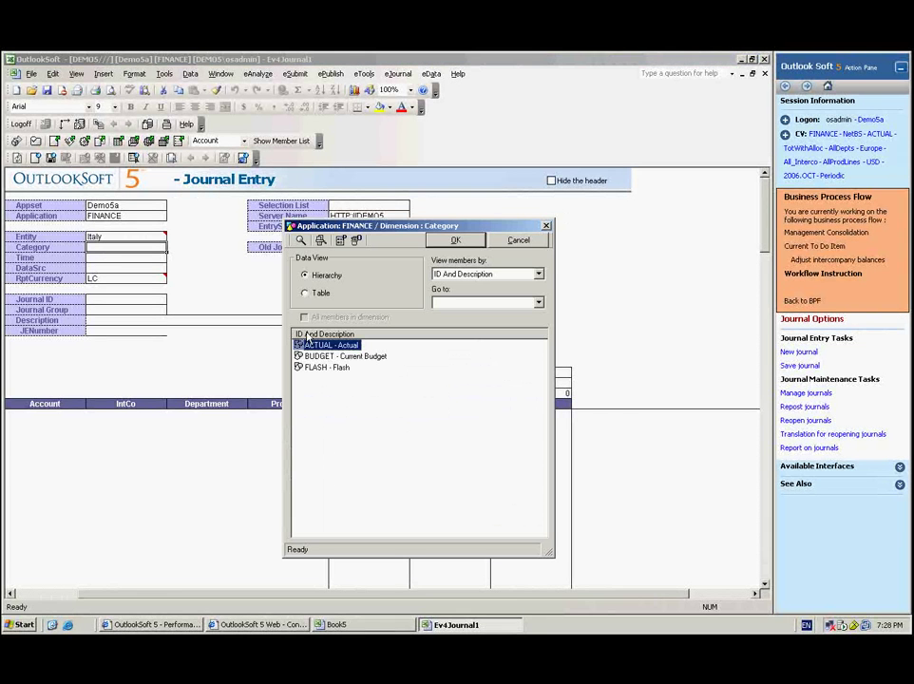
{"action": "left_click", "coordinate": [455, 241]}
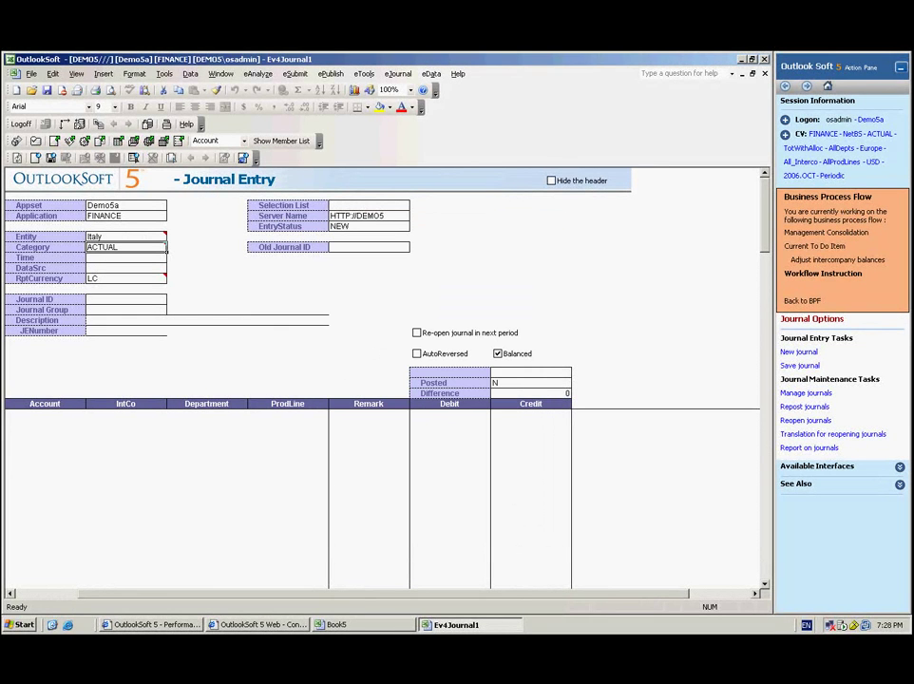
Set the journal's Time to 2006.OCT and its DataSrc to JNL_Adj.
{"action": "double_click", "coordinate": [108, 257]}
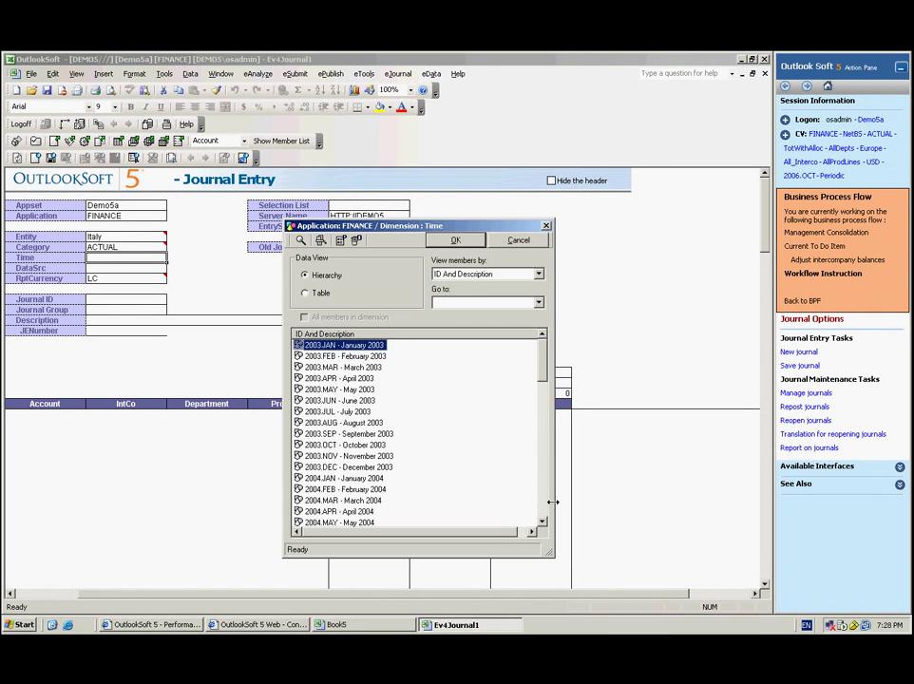
{"action": "left_click", "coordinate": [543, 509]}
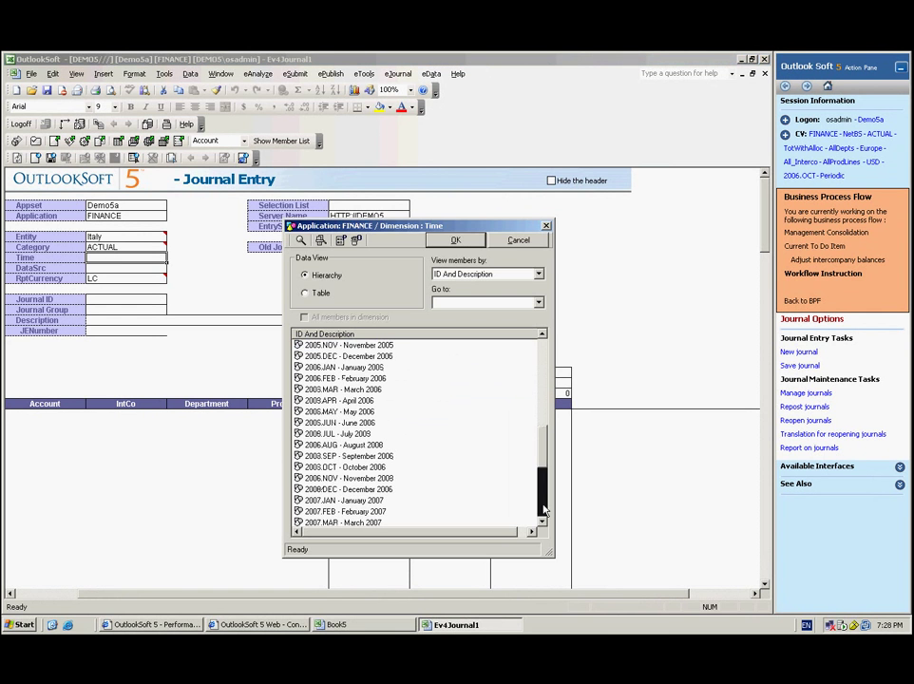
{"action": "double_click", "coordinate": [346, 467]}
{"action": "left_click", "coordinate": [133, 268]}
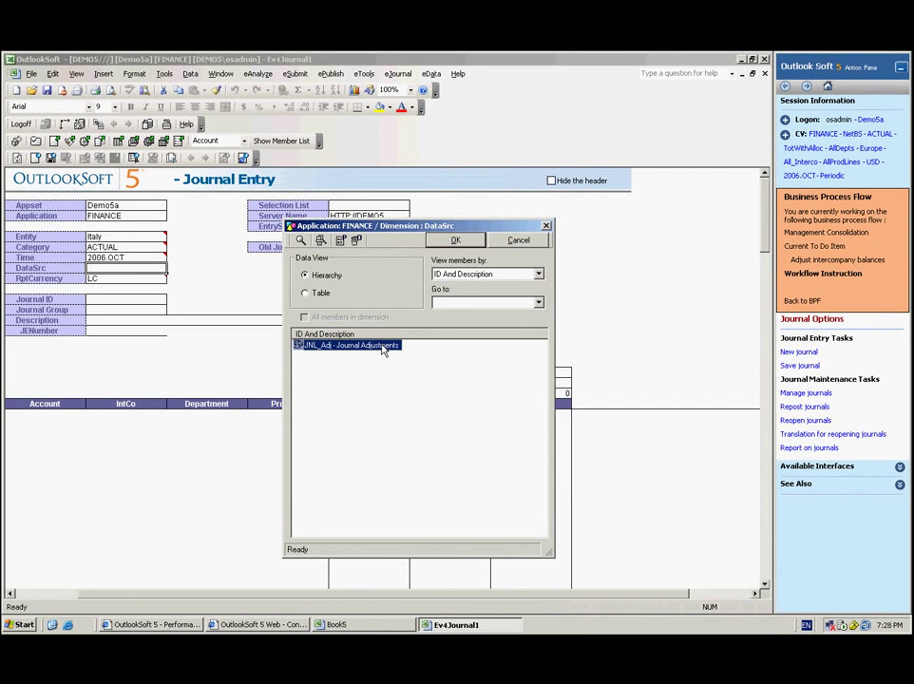
{"action": "left_click", "coordinate": [456, 240]}
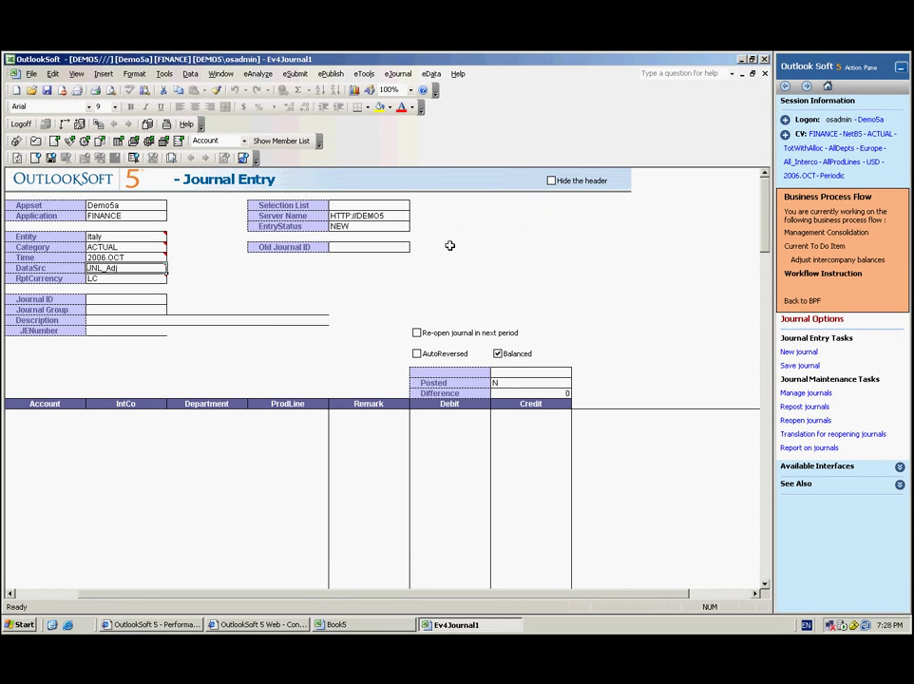
Enter the journal description "Reclass Accounts Payable to IC Acc Pay" and the JENumber IT1001.
{"action": "left_click", "coordinate": [119, 320]}
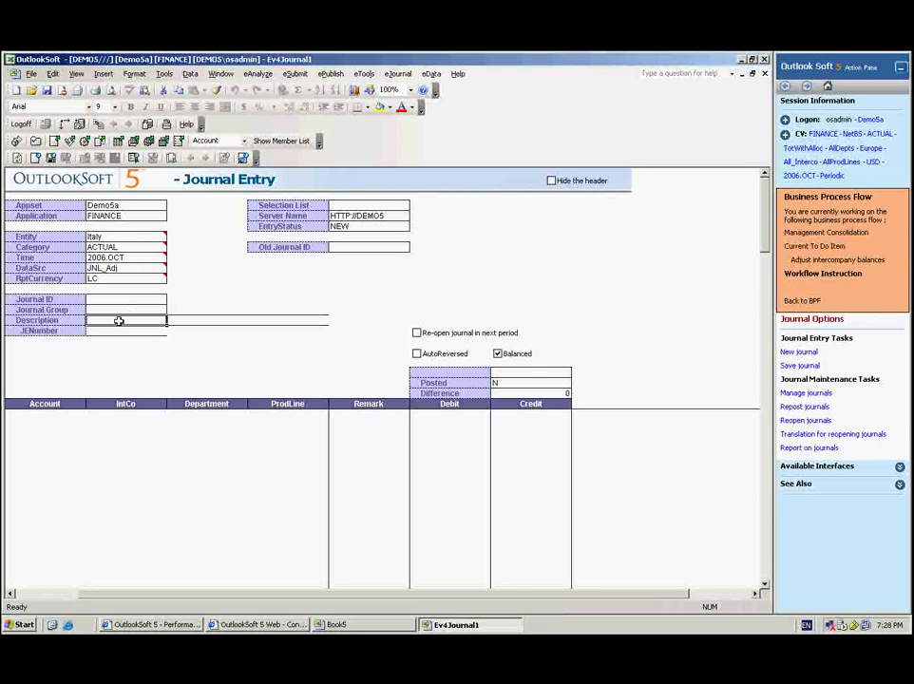
{"action": "type", "text": "Reclass"}
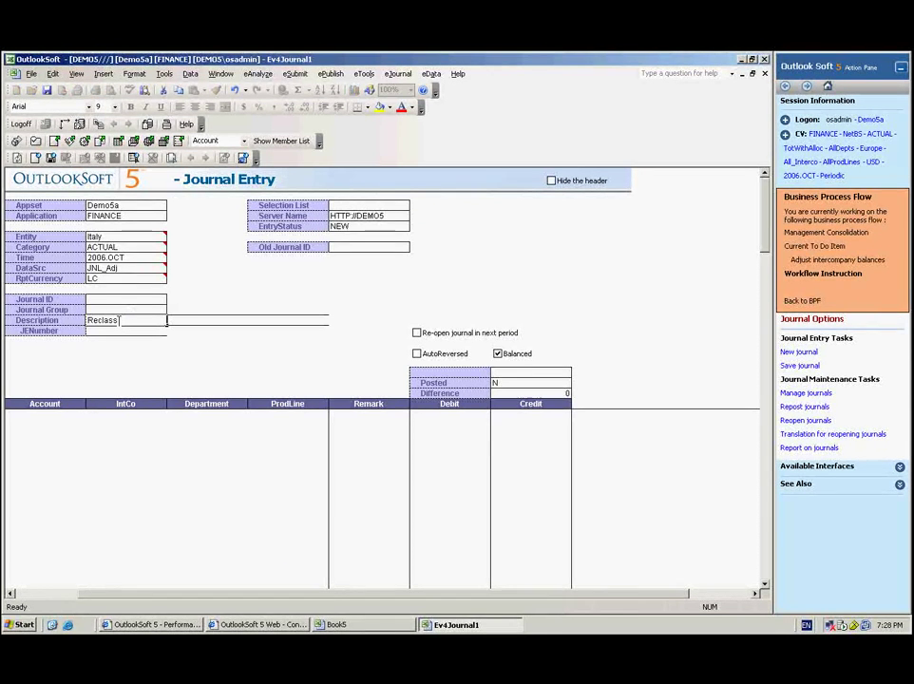
{"action": "type", "text": " Accounts Payable to IC Acc"}
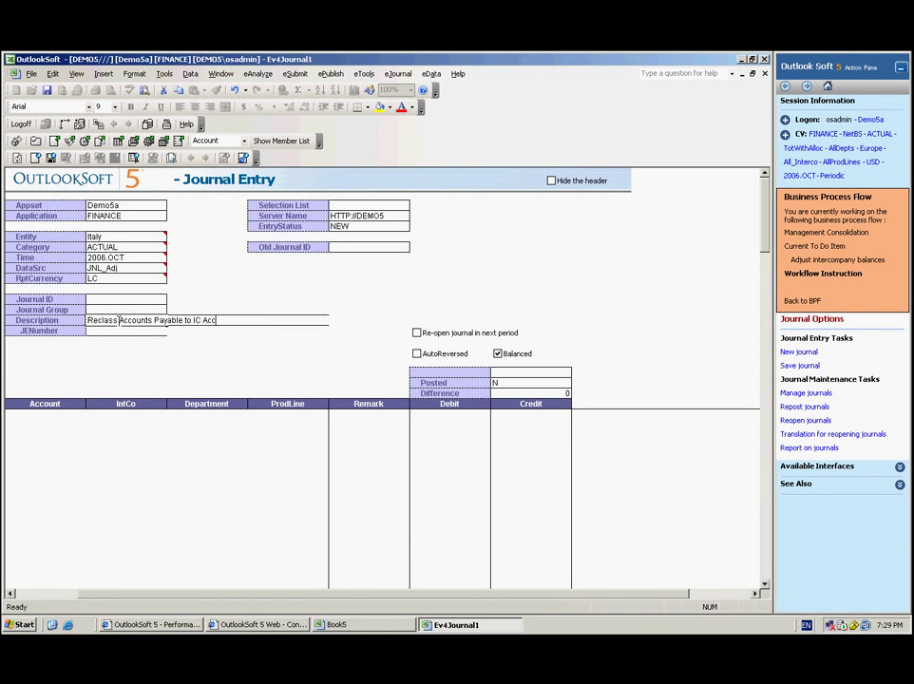
{"action": "type", "text": " Pay"}
{"action": "key", "text": "Return"}
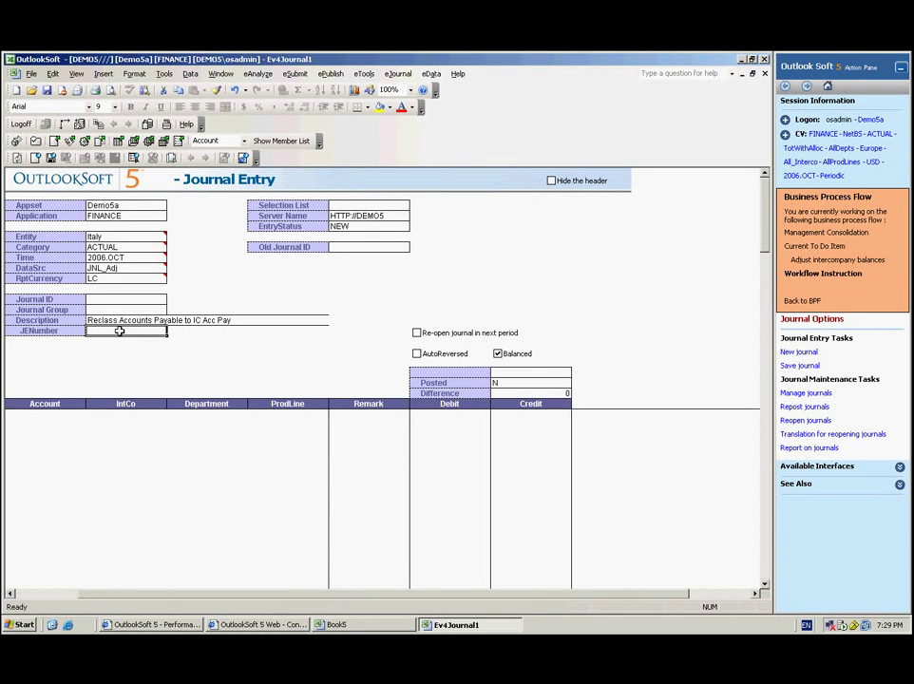
{"action": "type", "text": "IT"}
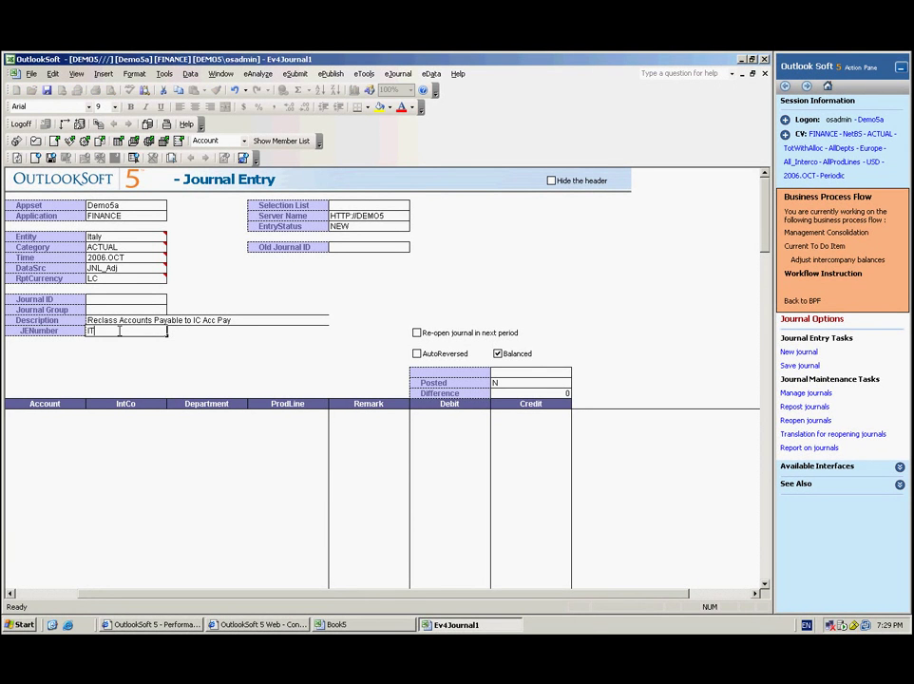
{"action": "type", "text": "1001"}
{"action": "key", "text": "Return"}
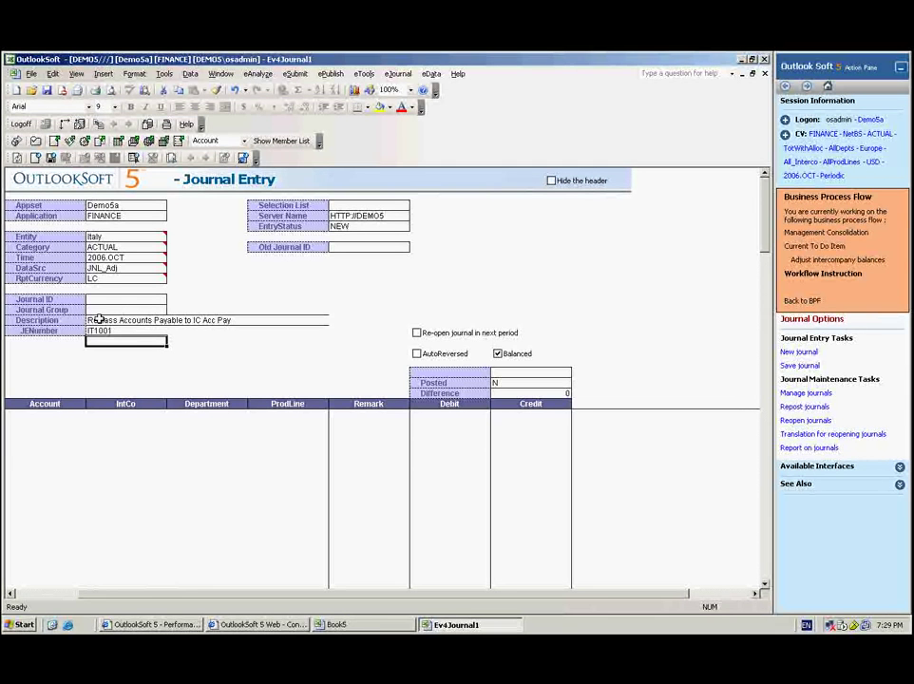
Set the first journal line's Account to AccPay and its IntCo to Non_Interco.
{"action": "left_click", "coordinate": [48, 416]}
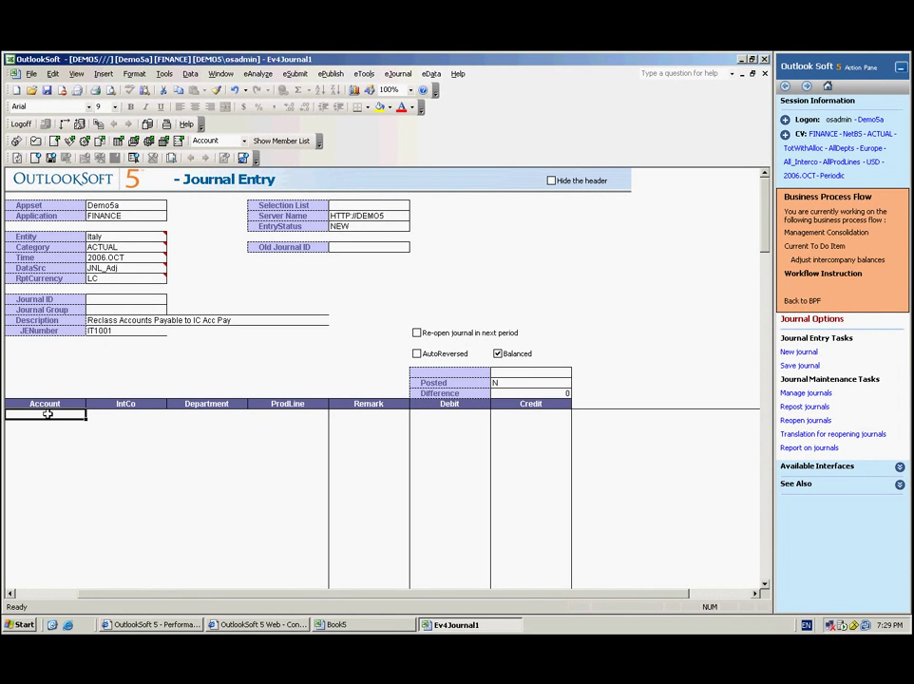
{"action": "double_click", "coordinate": [48, 414]}
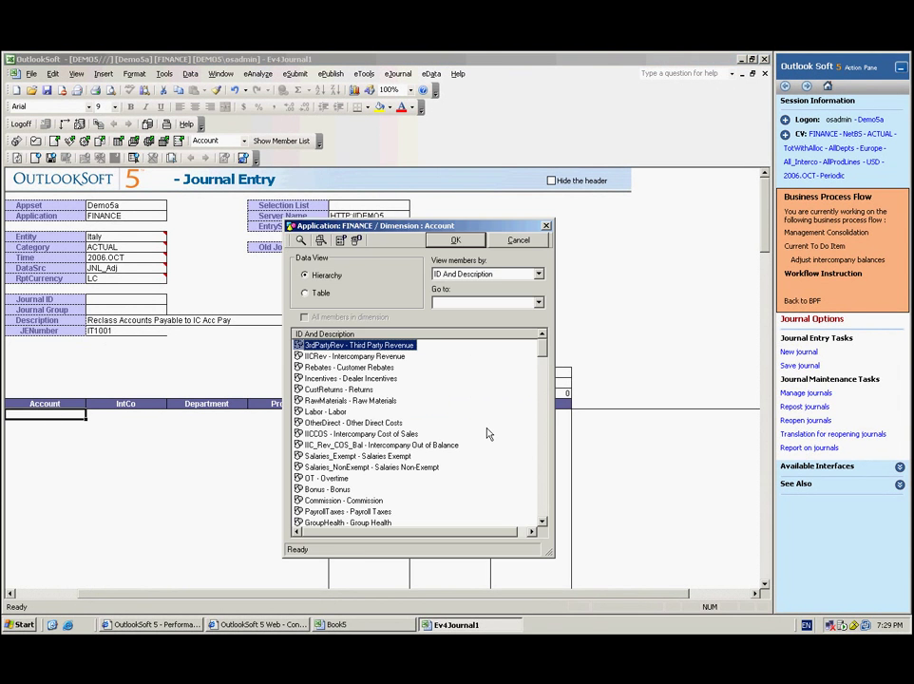
{"action": "scroll", "coordinate": [487, 433], "scroll_direction": "down", "scroll_amount": 15}
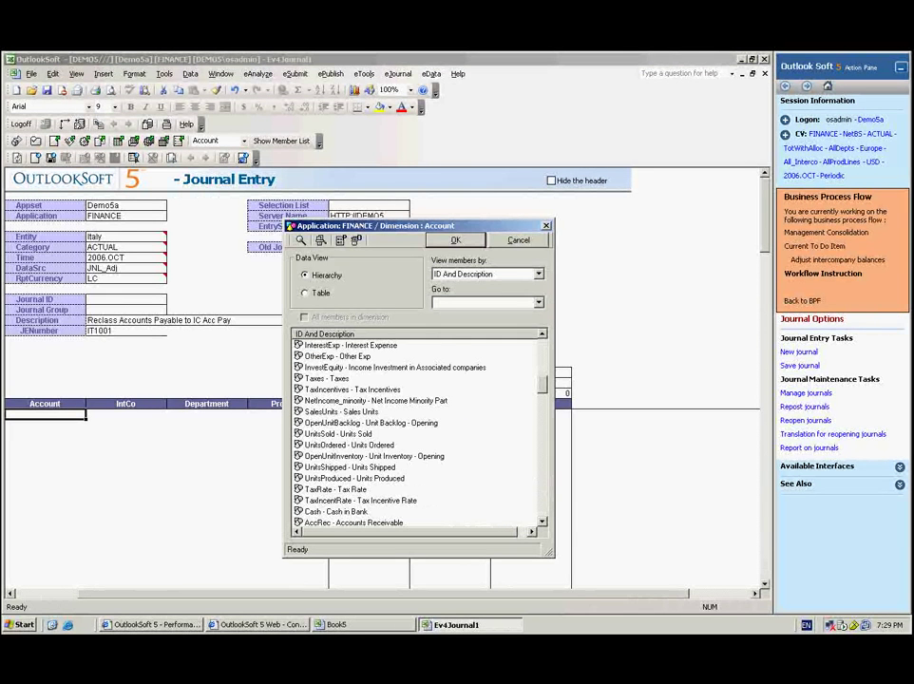
{"action": "scroll", "coordinate": [487, 484], "scroll_direction": "down", "scroll_amount": 6}
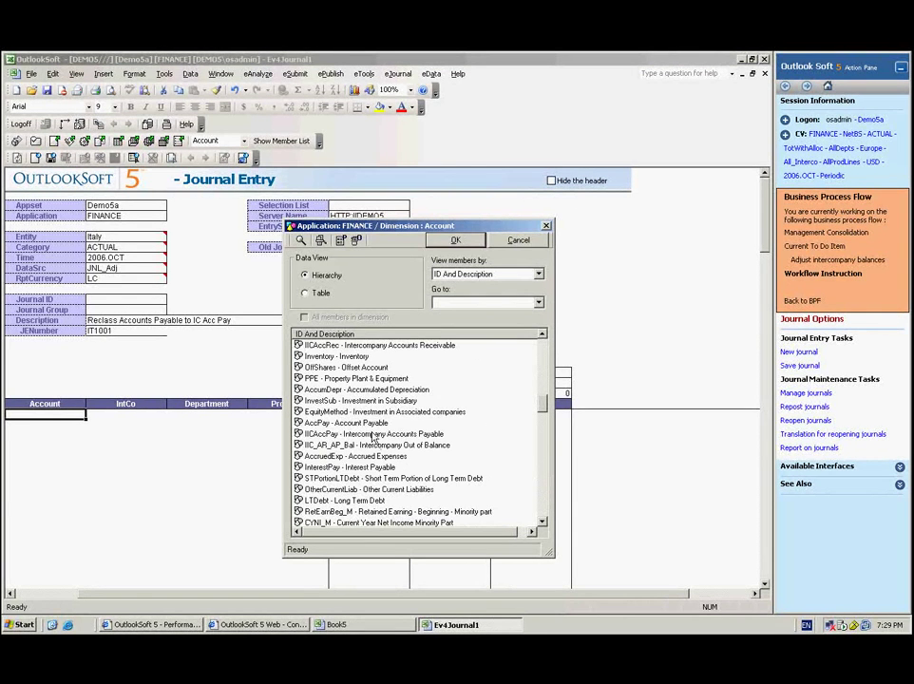
{"action": "double_click", "coordinate": [313, 423]}
{"action": "double_click", "coordinate": [128, 414]}
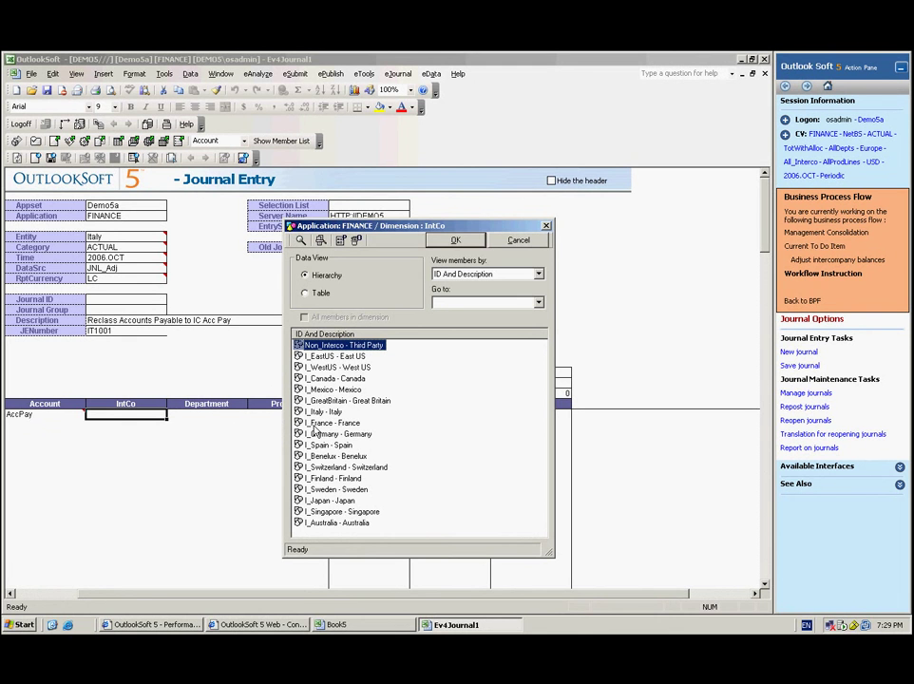
{"action": "left_click", "coordinate": [464, 244]}
Set the first journal line's Department to NoDept and its ProdLine to NoProdLine.
{"action": "left_click", "coordinate": [206, 413]}
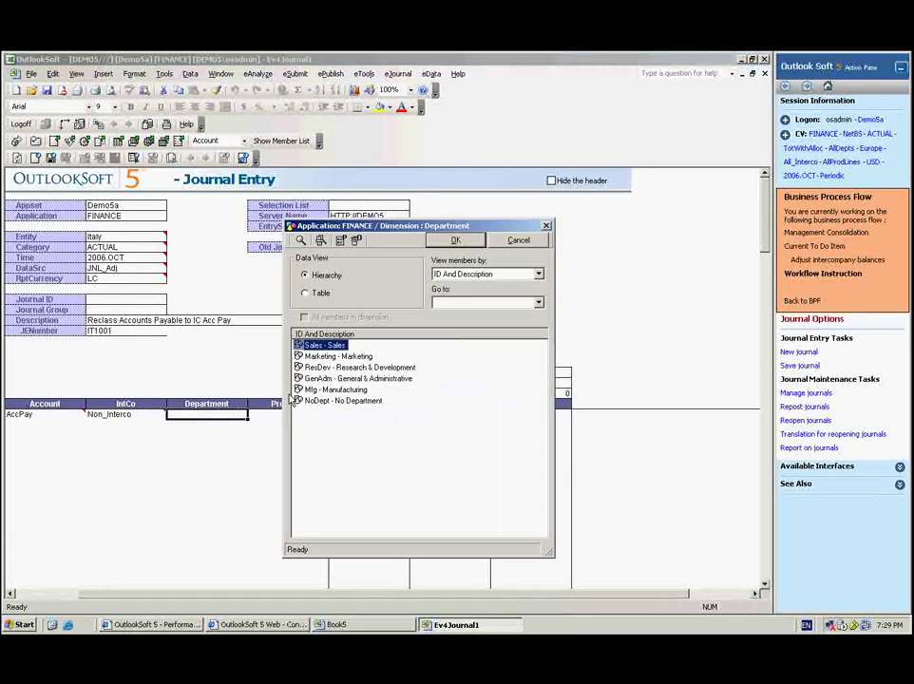
{"action": "left_click", "coordinate": [314, 400]}
{"action": "left_click", "coordinate": [455, 239]}
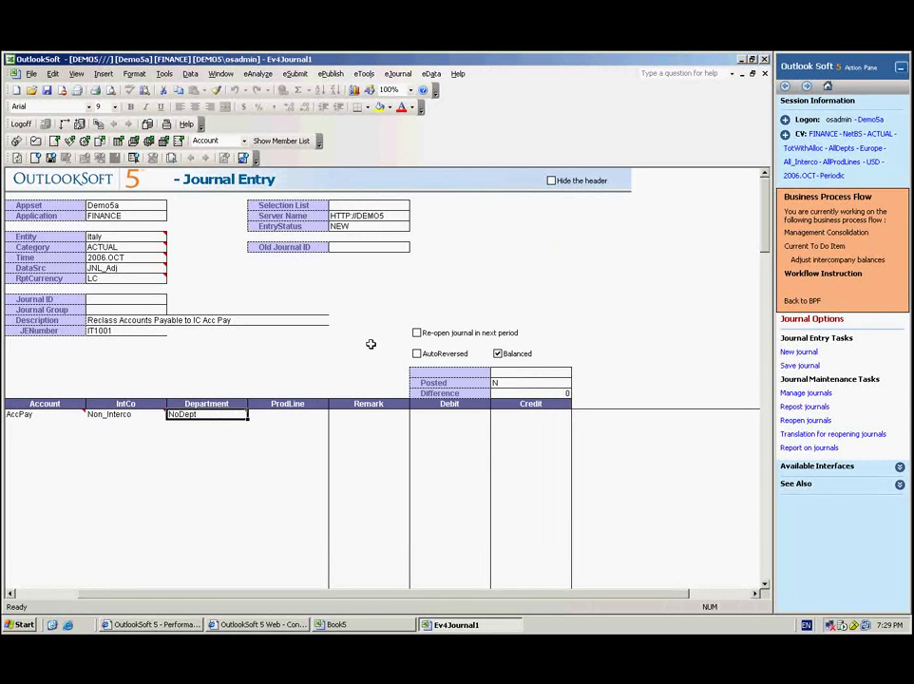
{"action": "left_click", "coordinate": [302, 413]}
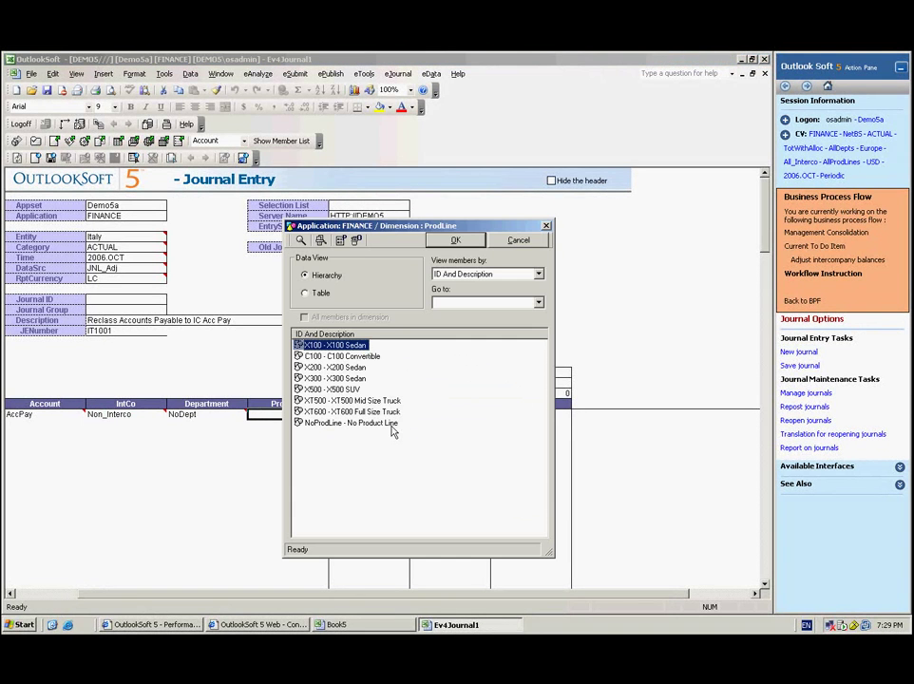
{"action": "left_click", "coordinate": [384, 423]}
{"action": "left_click", "coordinate": [455, 240]}
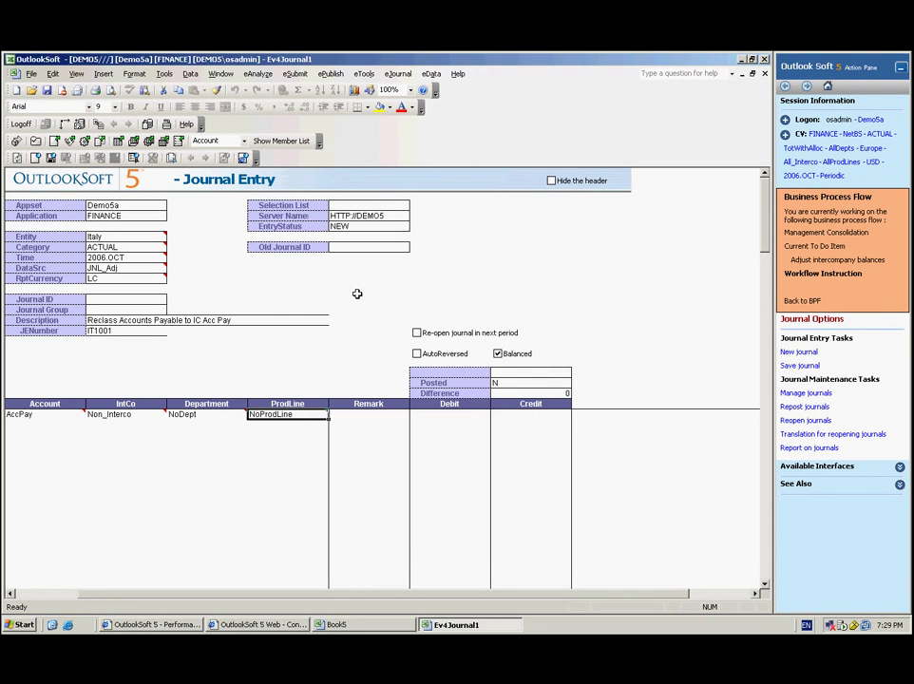
Start a second journal line with Account IICAccPay and IntCo I_France.
{"action": "left_click", "coordinate": [36, 426]}
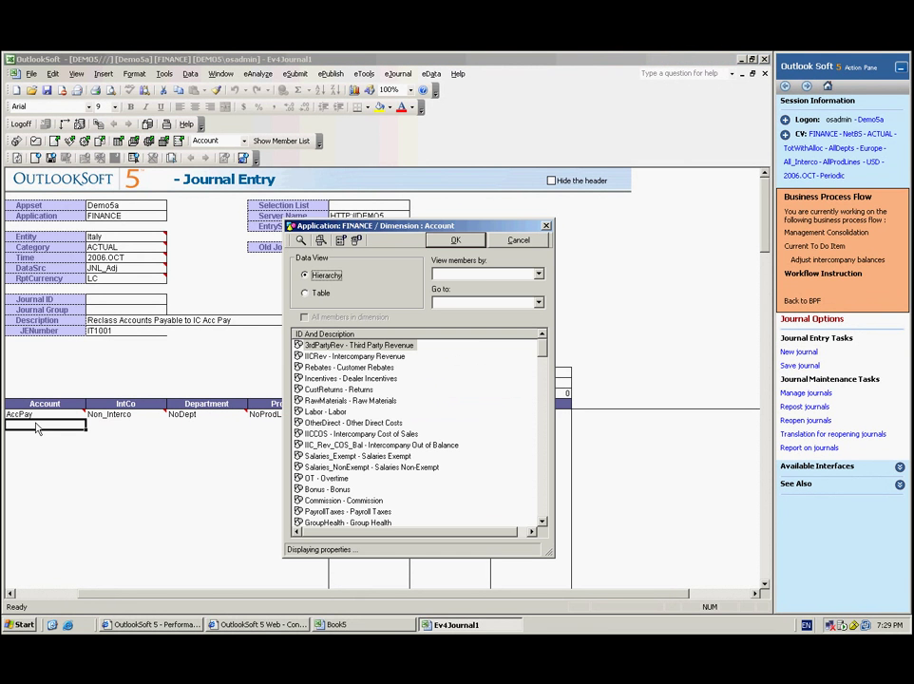
{"action": "scroll", "coordinate": [399, 433], "scroll_direction": "down", "scroll_amount": 15}
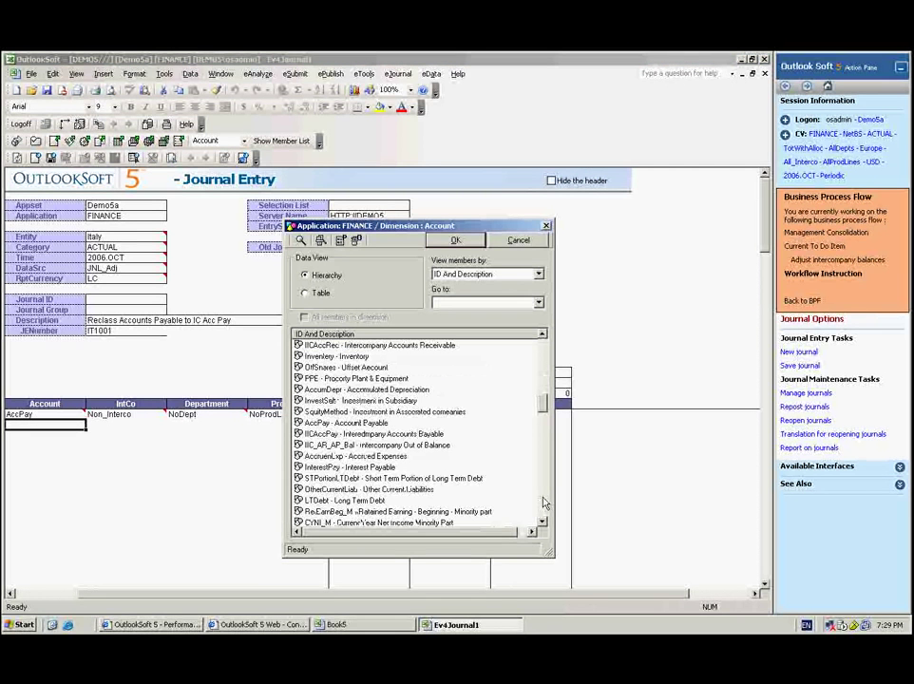
{"action": "left_click", "coordinate": [344, 436]}
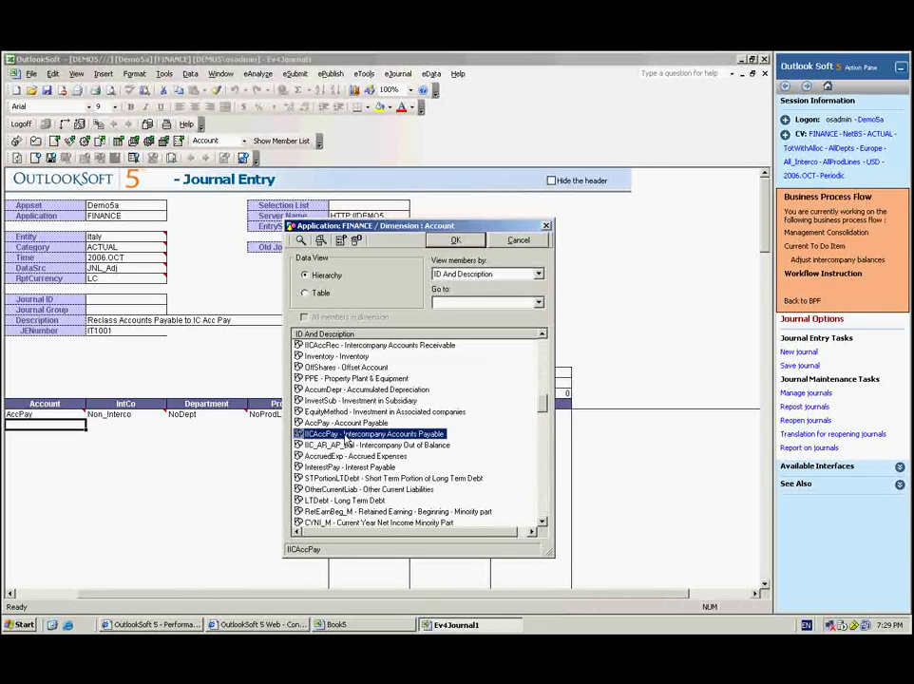
{"action": "double_click", "coordinate": [346, 436]}
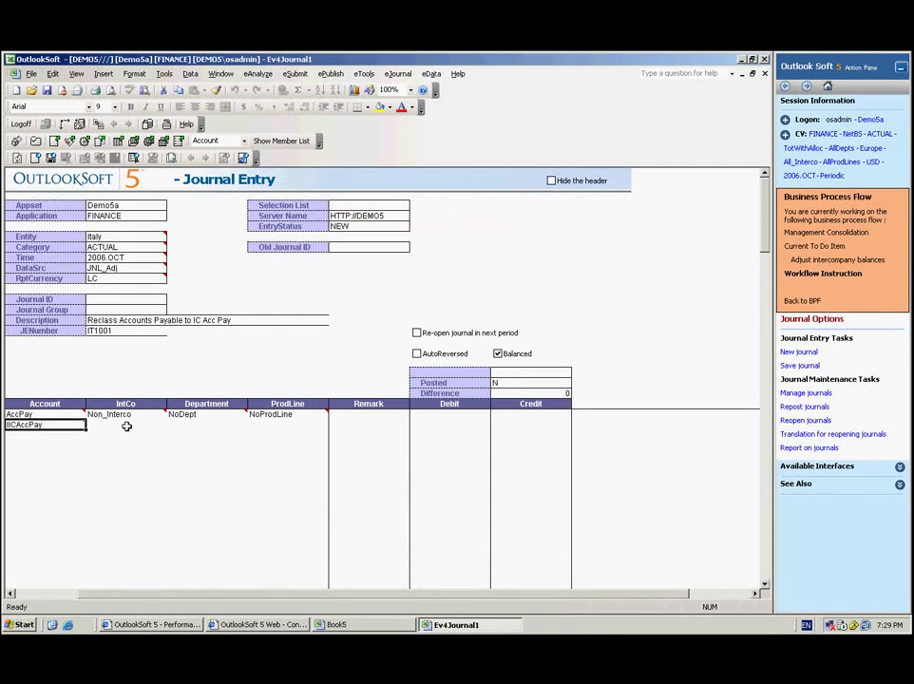
{"action": "left_click", "coordinate": [134, 427]}
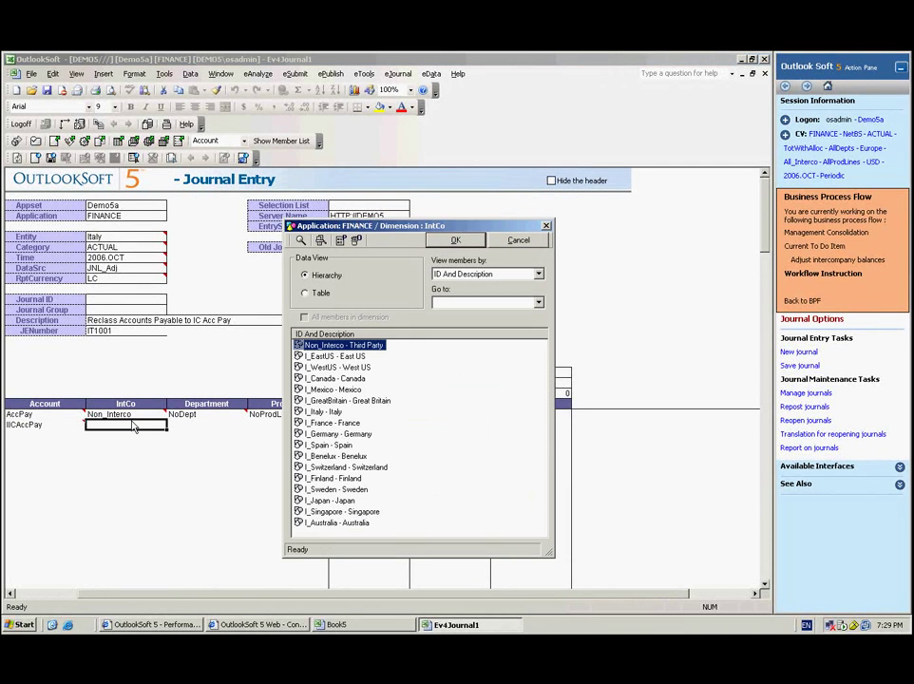
{"action": "left_click", "coordinate": [323, 423]}
{"action": "key", "text": "Return"}
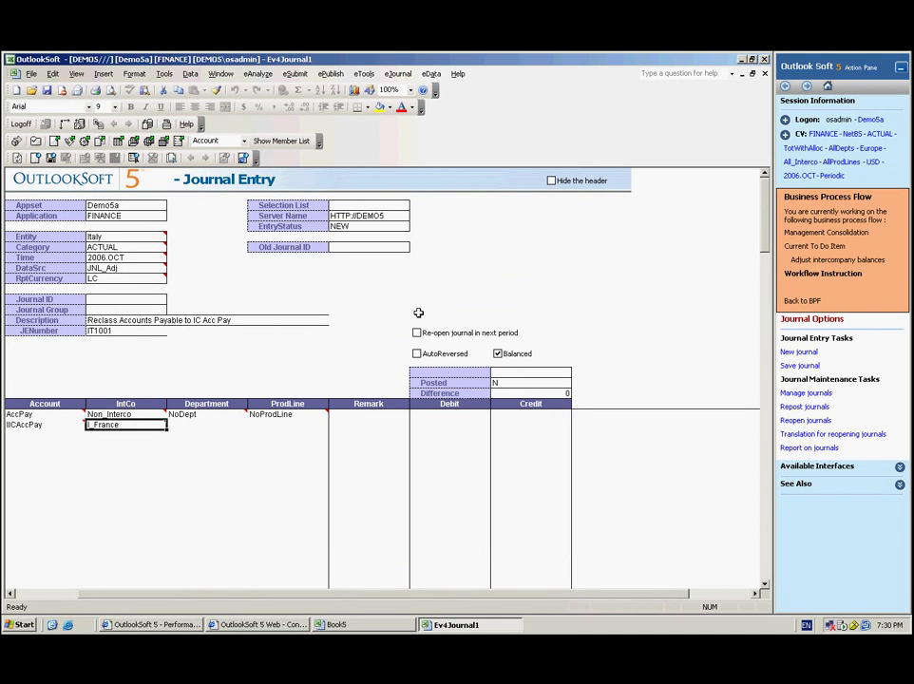
Copy the first journal line's Department NoDept and ProdLine NoProdLine to the second line.
{"action": "left_click_drag", "start_coordinate": [224, 414], "coordinate": [266, 412]}
{"action": "key", "text": "ctrl+c"}
{"action": "key", "text": "Down"}
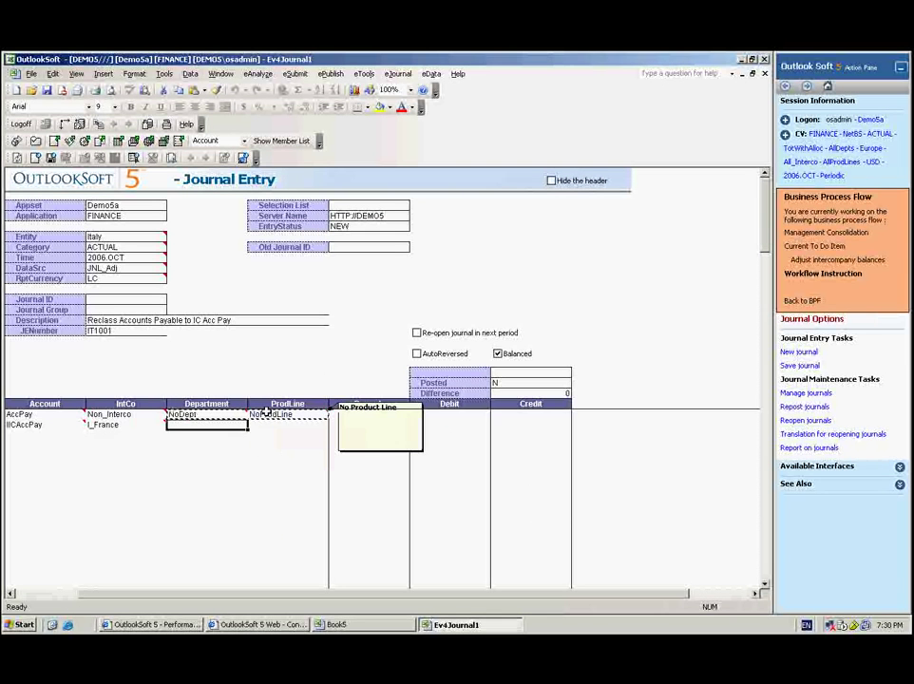
{"action": "key", "text": "ctrl+v"}
Enter a debit of 5000 on the AccPay line and a credit of 5000 on the IICAccPay line.
{"action": "key", "text": "Right"}
{"action": "key", "text": "Right"}
{"action": "key", "text": "Right"}
{"action": "key", "text": "Right"}
{"action": "key", "text": "Up"}
{"action": "key", "text": "Left"}
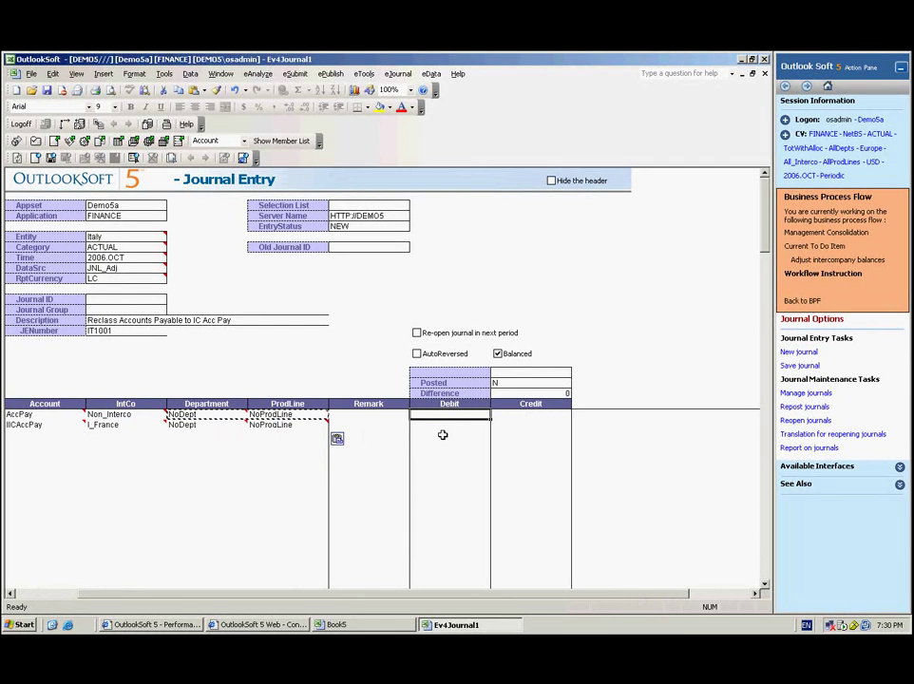
{"action": "type", "text": "5000"}
{"action": "key", "text": "Return"}
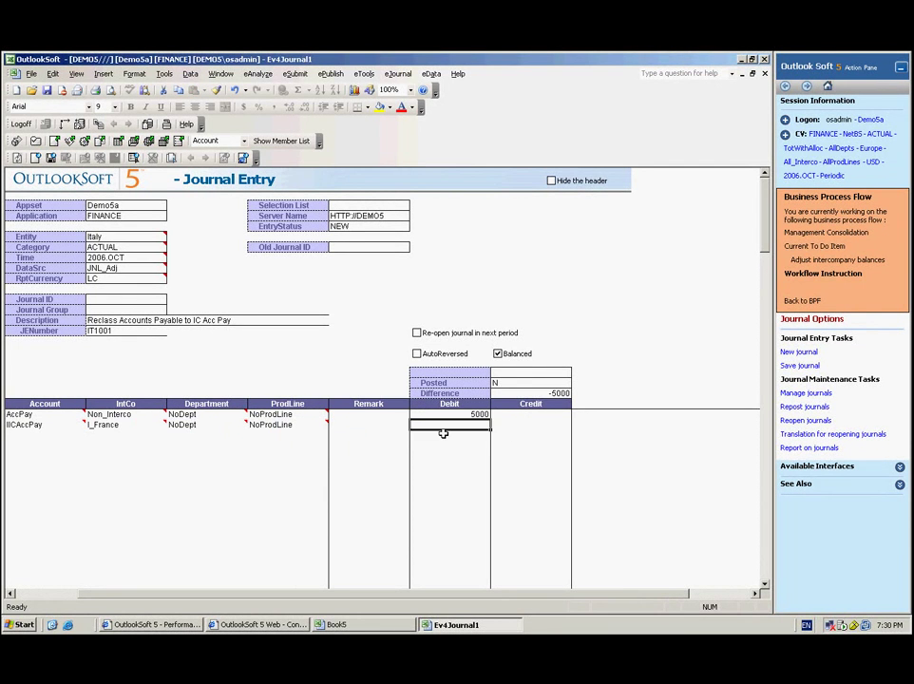
{"action": "key", "text": "Right"}
{"action": "type", "text": "5000"}
{"action": "key", "text": "Return"}
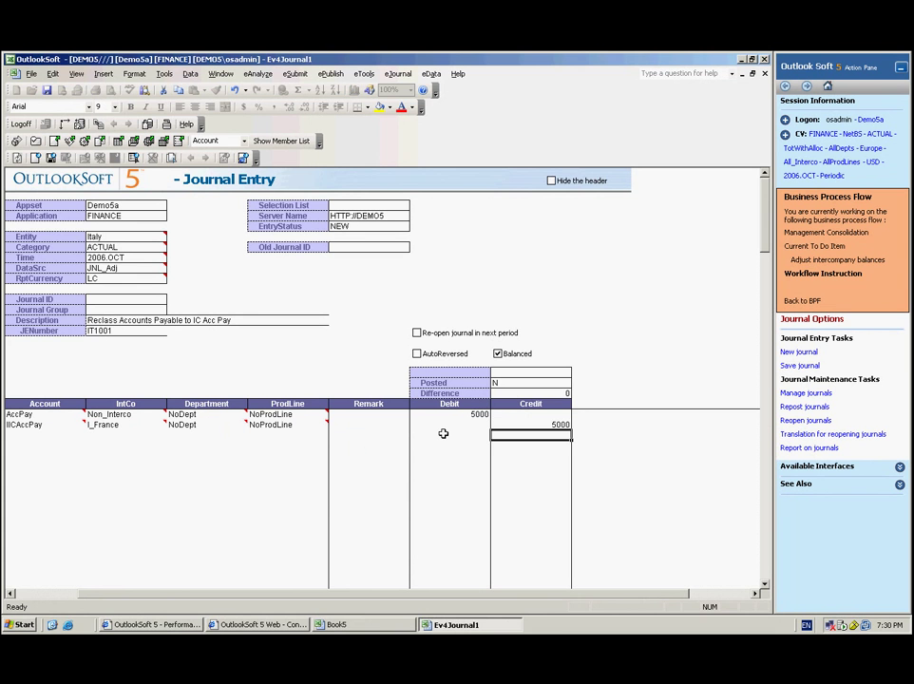
Make the journal auto-reversing and save it.
{"action": "left_click", "coordinate": [416, 355]}
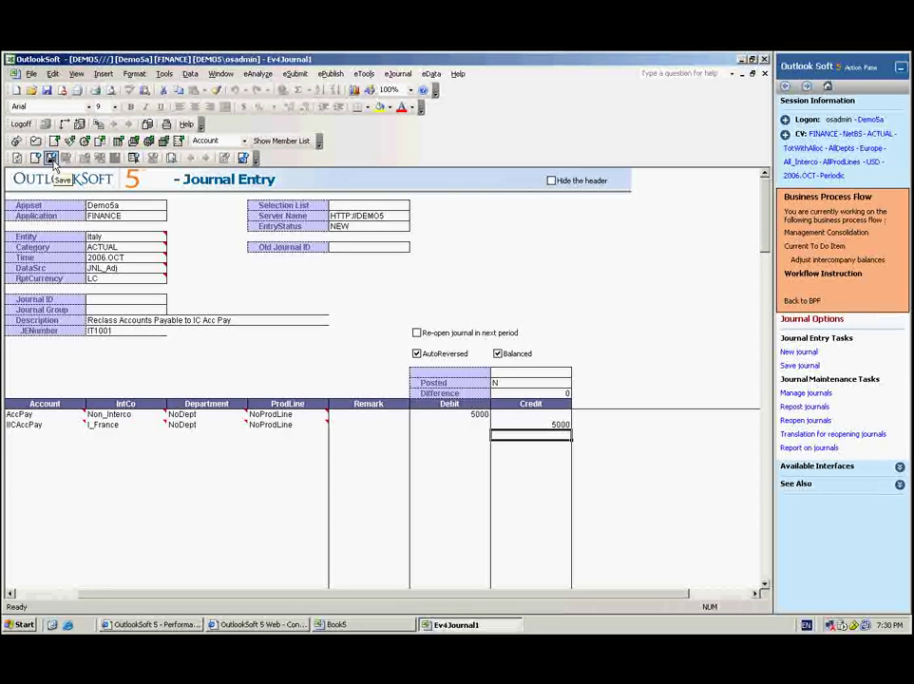
{"action": "left_click", "coordinate": [51, 158]}
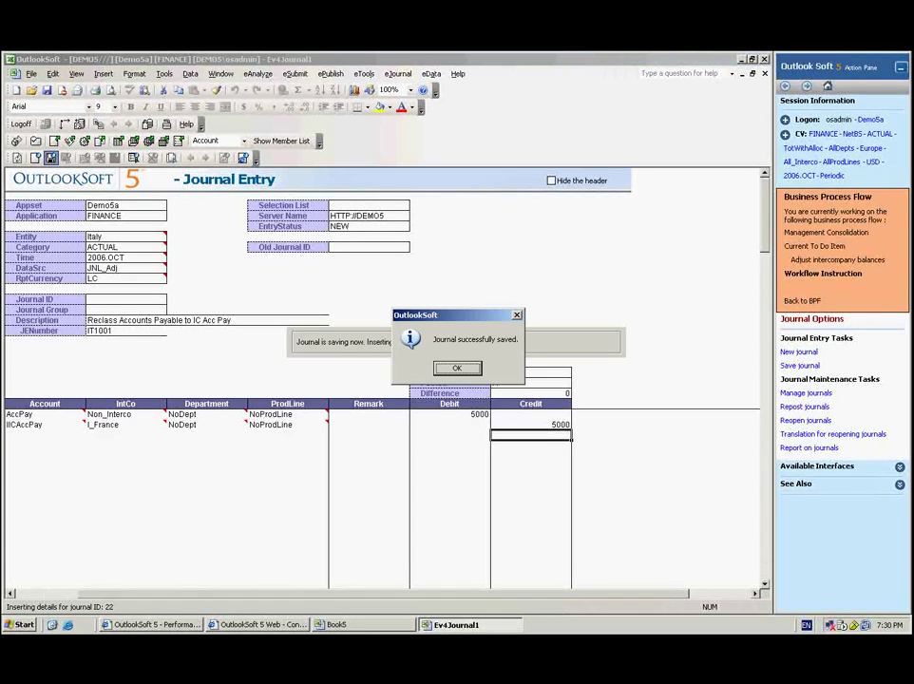
{"action": "left_click", "coordinate": [474, 372]}
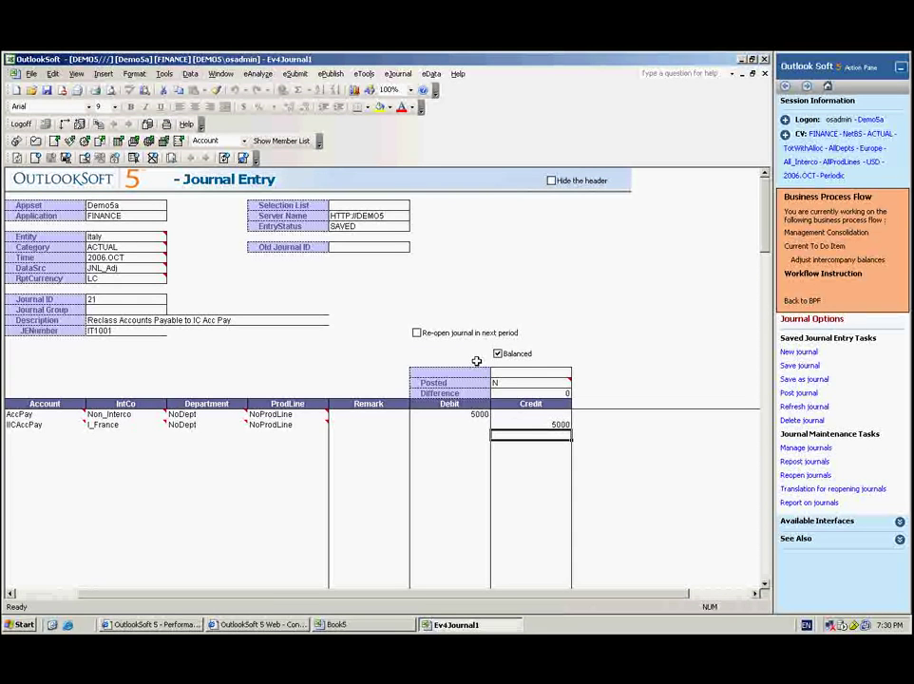
Return to the business process flow, mark the Intercompany Matching step as completed and expand Adjustments and Eliminations.
{"action": "left_click", "coordinate": [811, 301]}
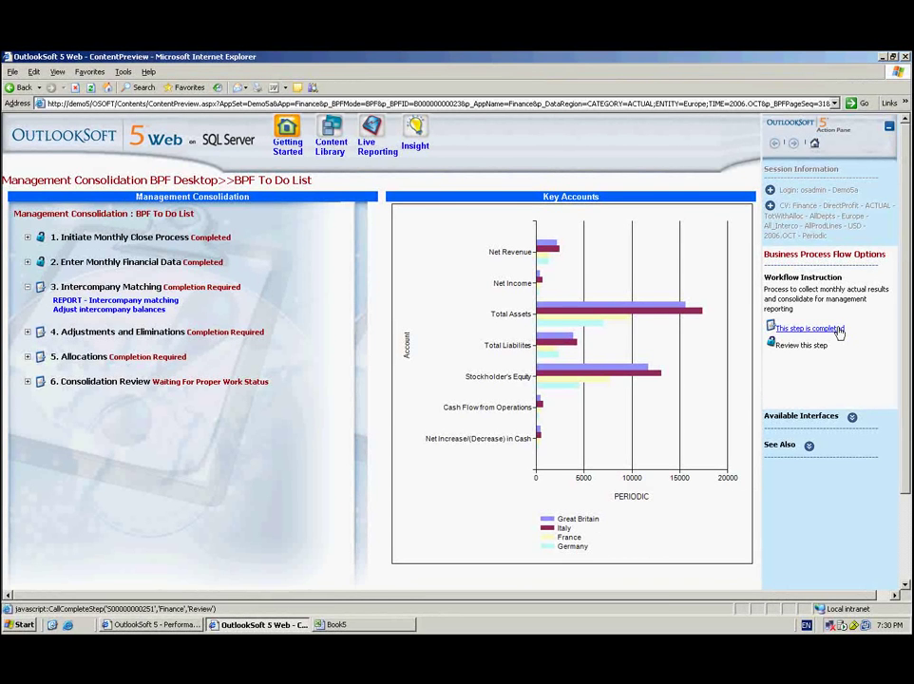
{"action": "left_click", "coordinate": [838, 330]}
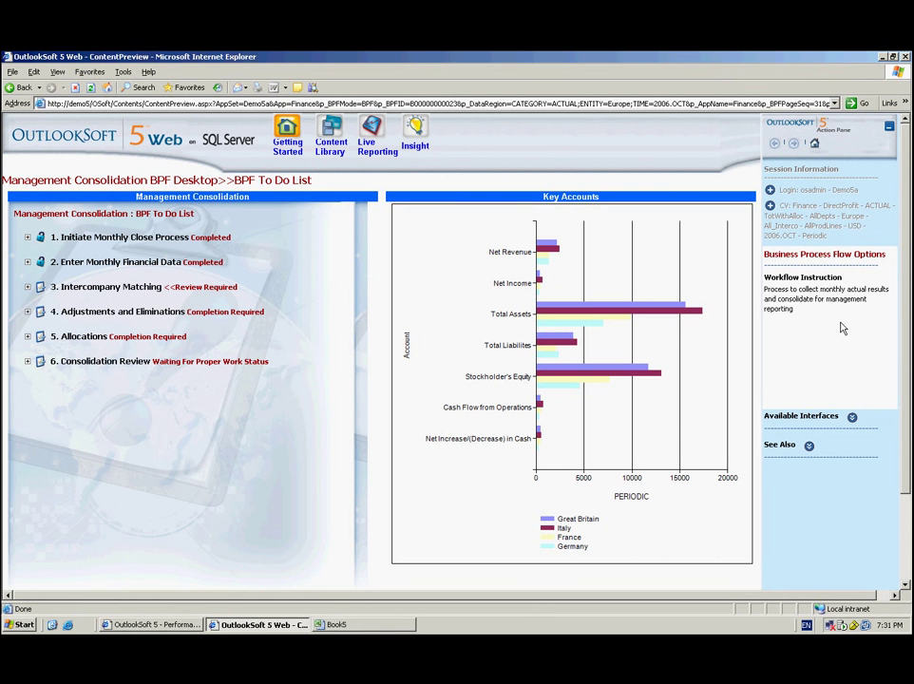
{"action": "left_click", "coordinate": [28, 313]}
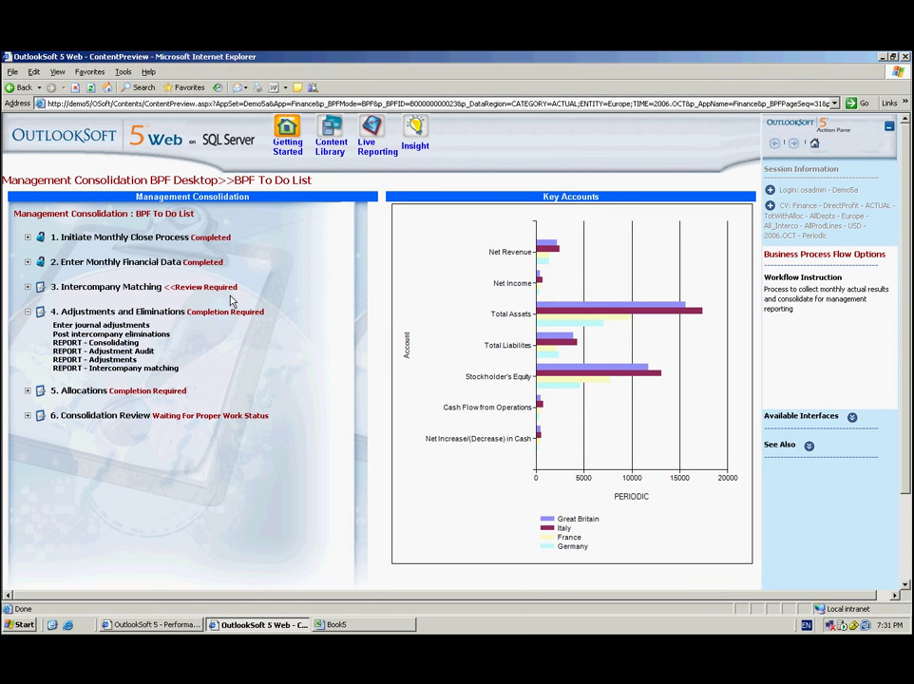
Start reviewing the Intercompany Matching step and query journals of all statuses in the Journal Manager.
{"action": "left_click", "coordinate": [39, 288]}
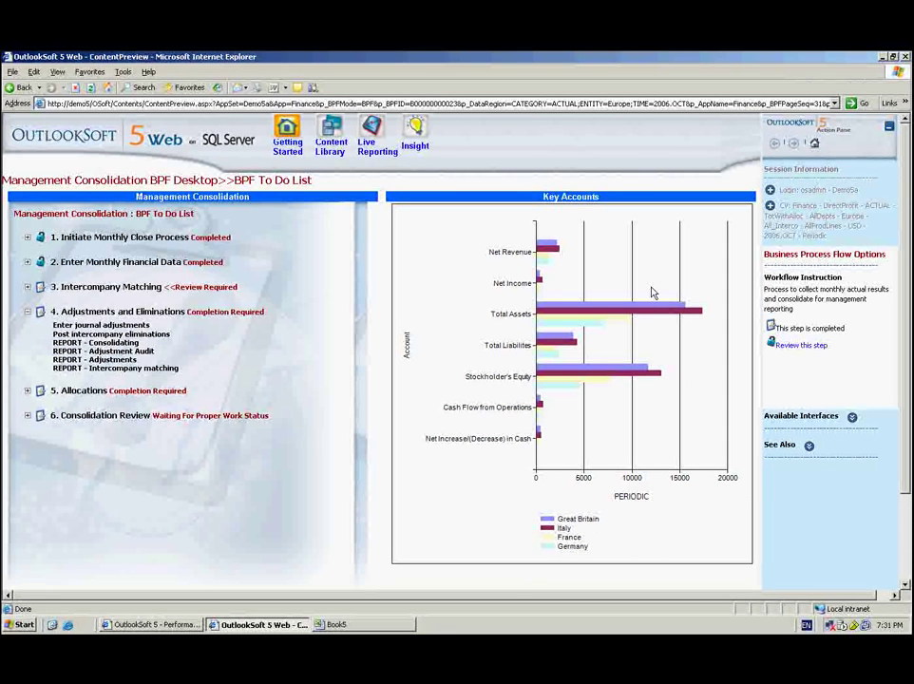
{"action": "left_click", "coordinate": [803, 346]}
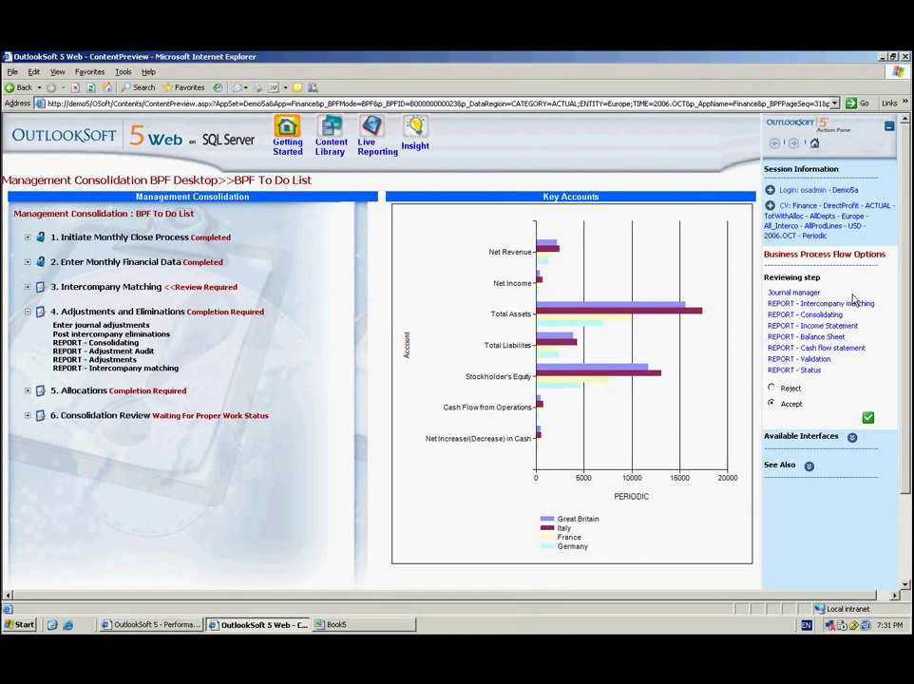
{"action": "left_click", "coordinate": [796, 293]}
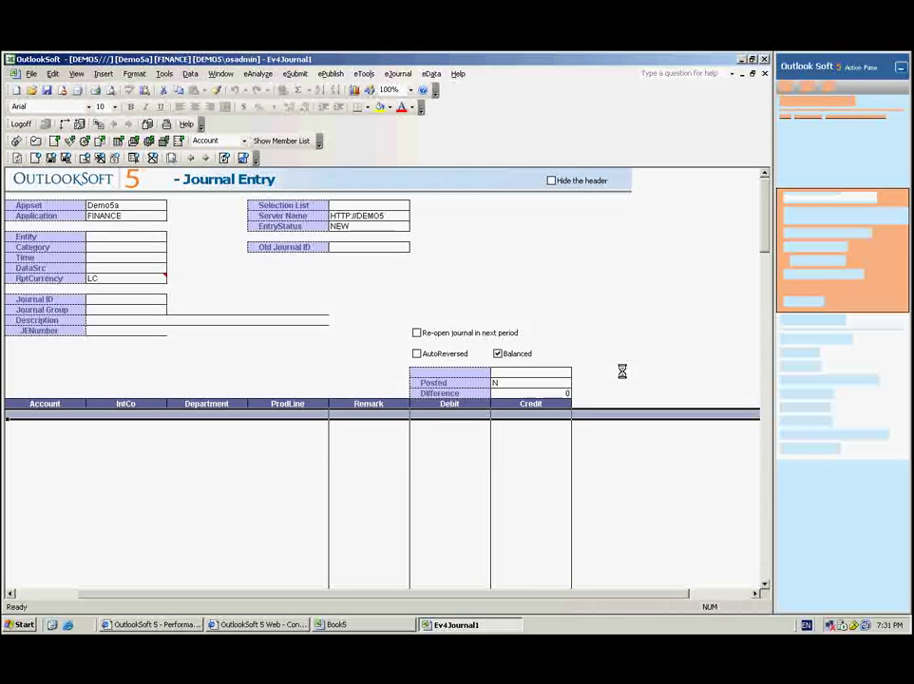
{"action": "left_click", "coordinate": [479, 450]}
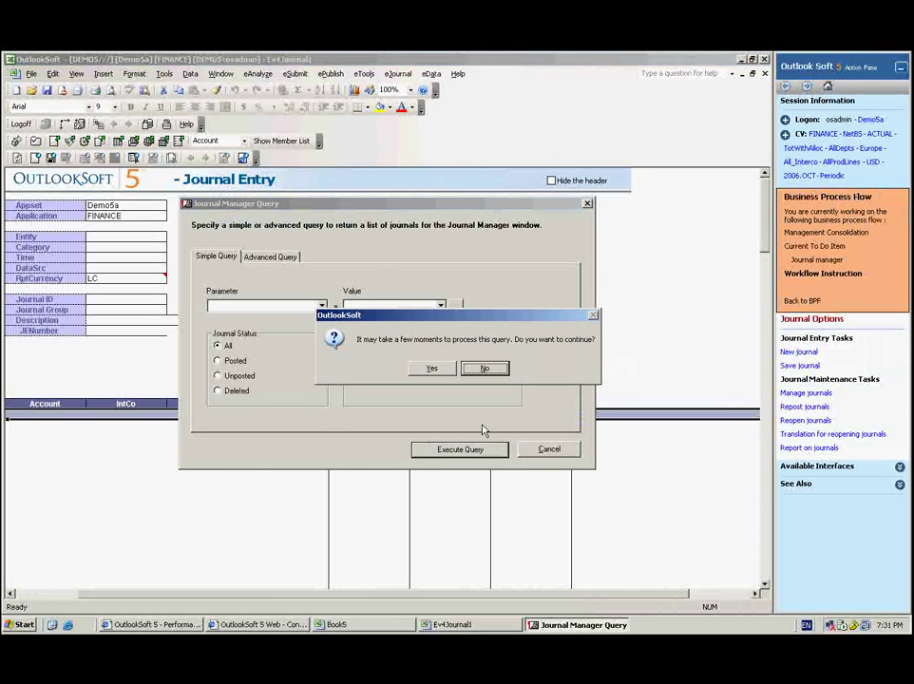
{"action": "left_click", "coordinate": [438, 370]}
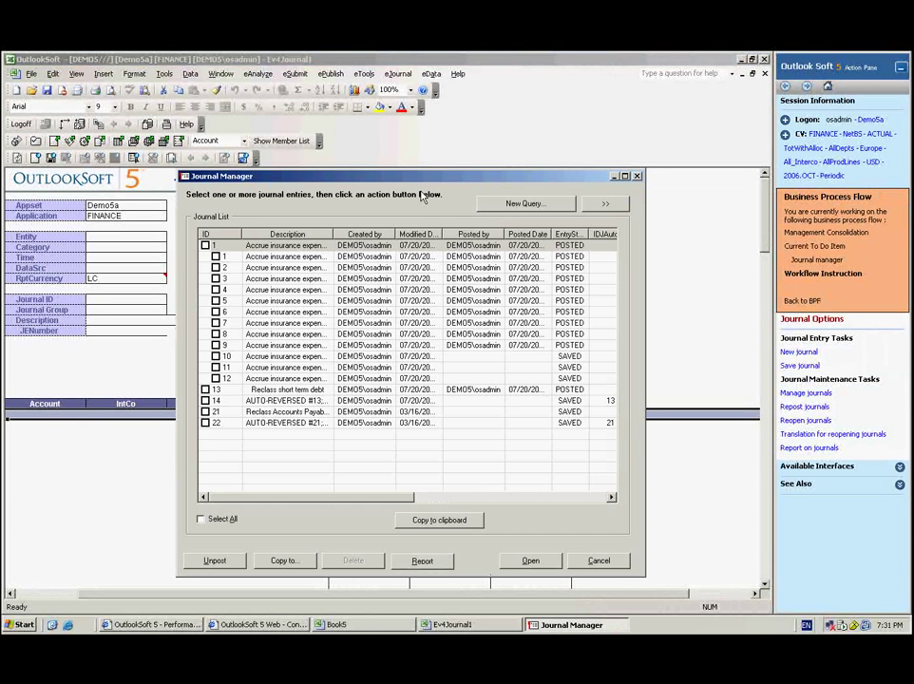
Examine the saved Reclass Accounts Payable journal and its auto-reversal in the enlarged journal list, including their full time periods.
{"action": "double_click", "coordinate": [421, 181]}
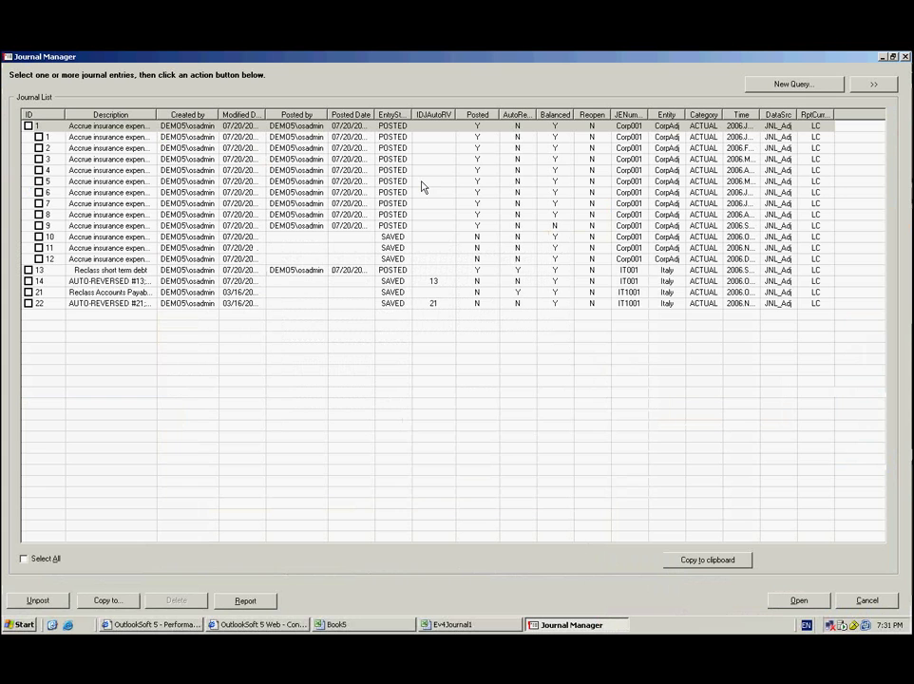
{"action": "left_click", "coordinate": [403, 294]}
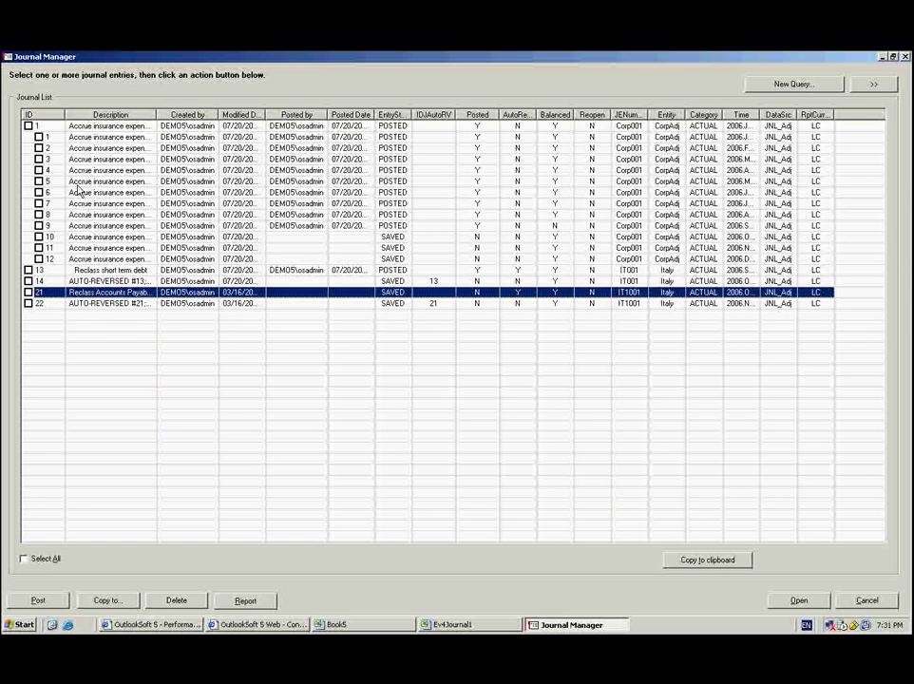
{"action": "left_click", "coordinate": [98, 304]}
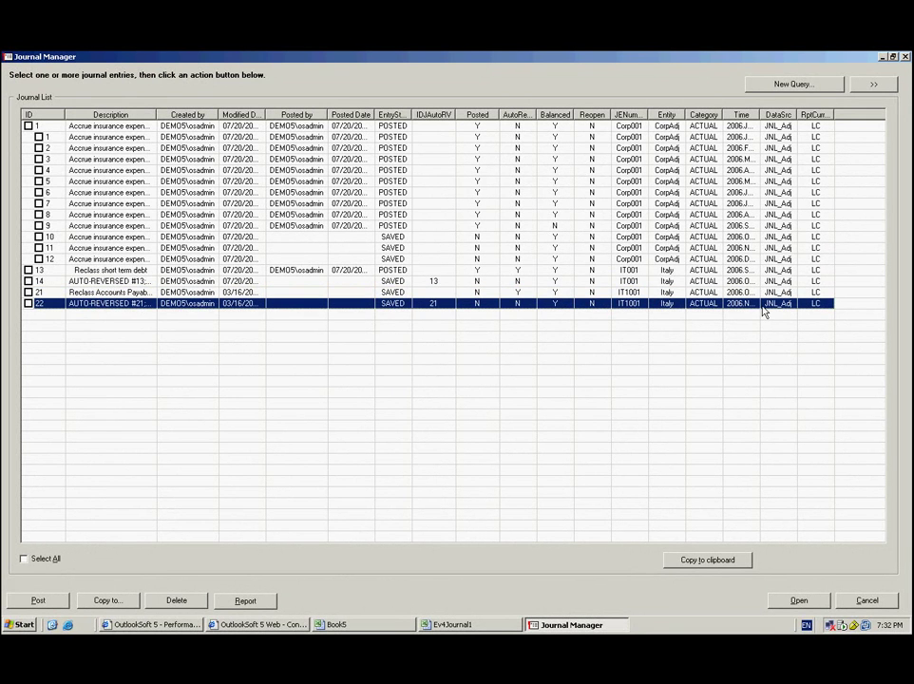
{"action": "left_click_drag", "start_coordinate": [760, 114], "coordinate": [781, 114]}
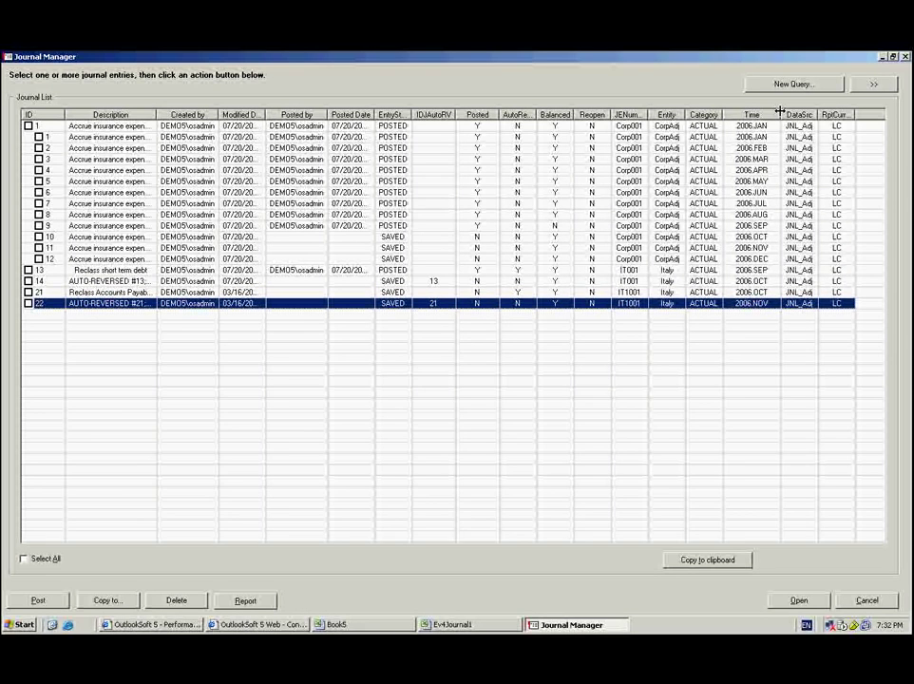
Show the entry details of the saved Reclass Accounts Payable journal for Italy and post that journal.
{"action": "left_click", "coordinate": [84, 295]}
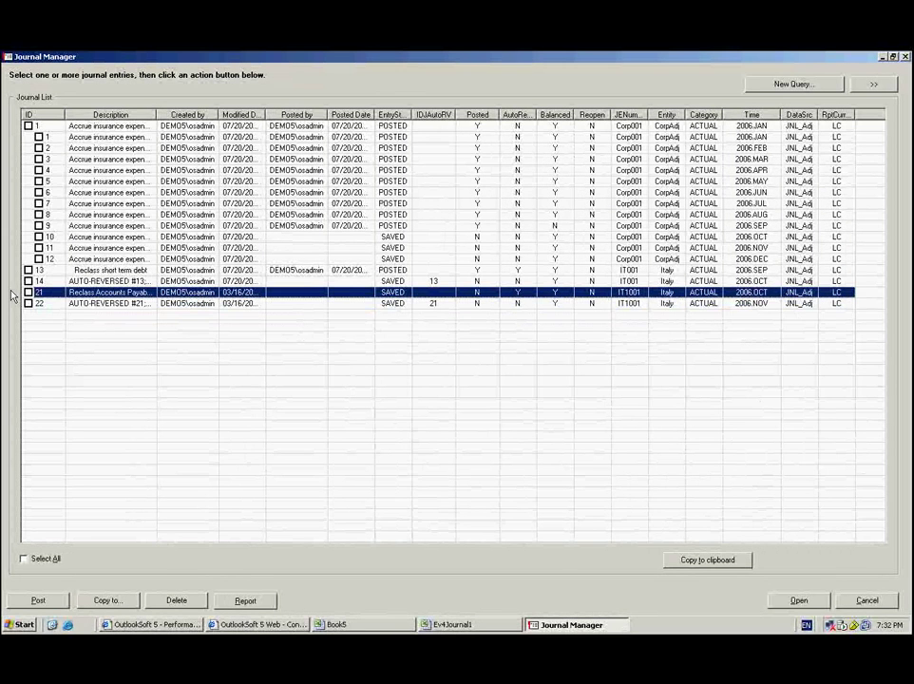
{"action": "left_click", "coordinate": [874, 85]}
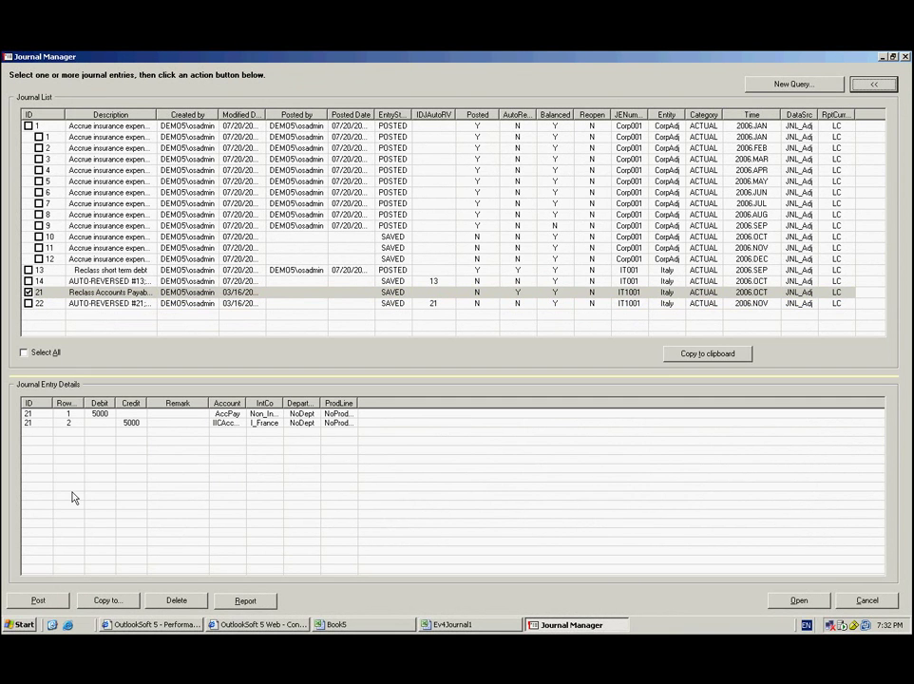
{"action": "left_click", "coordinate": [38, 601]}
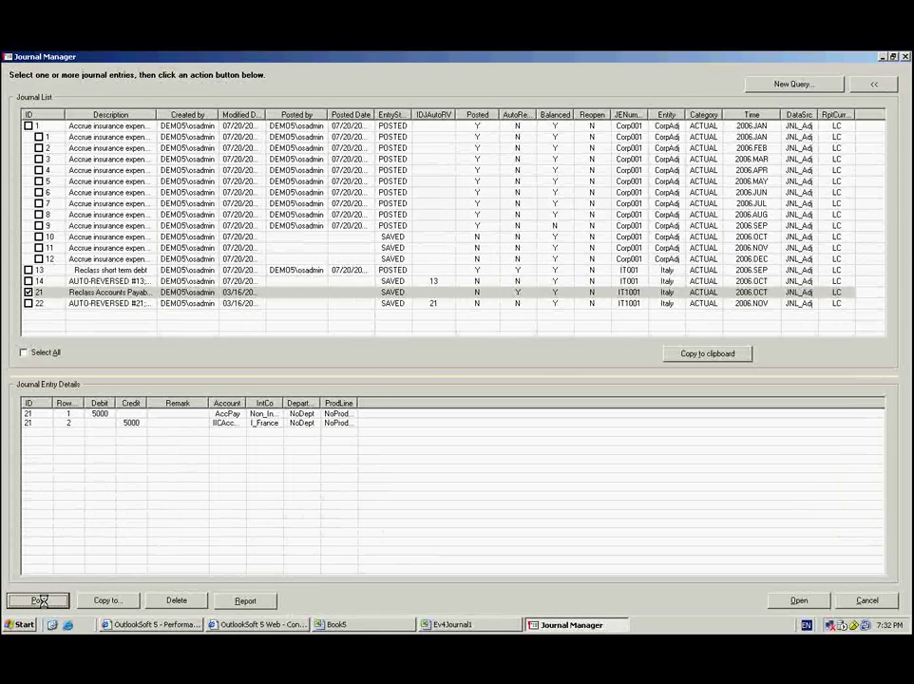
{"action": "left_click", "coordinate": [430, 368]}
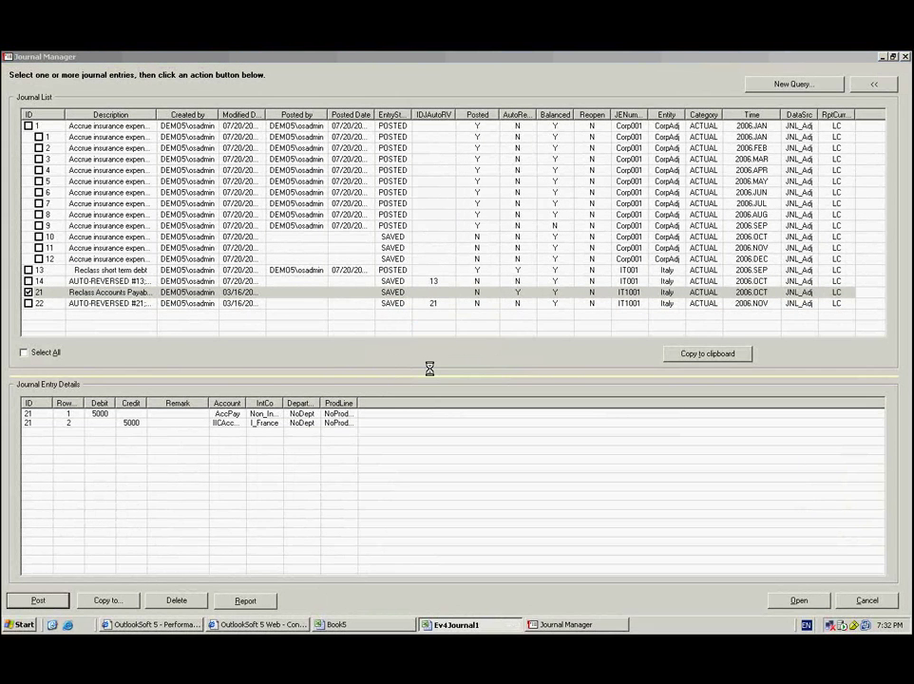
{"action": "left_click", "coordinate": [430, 368]}
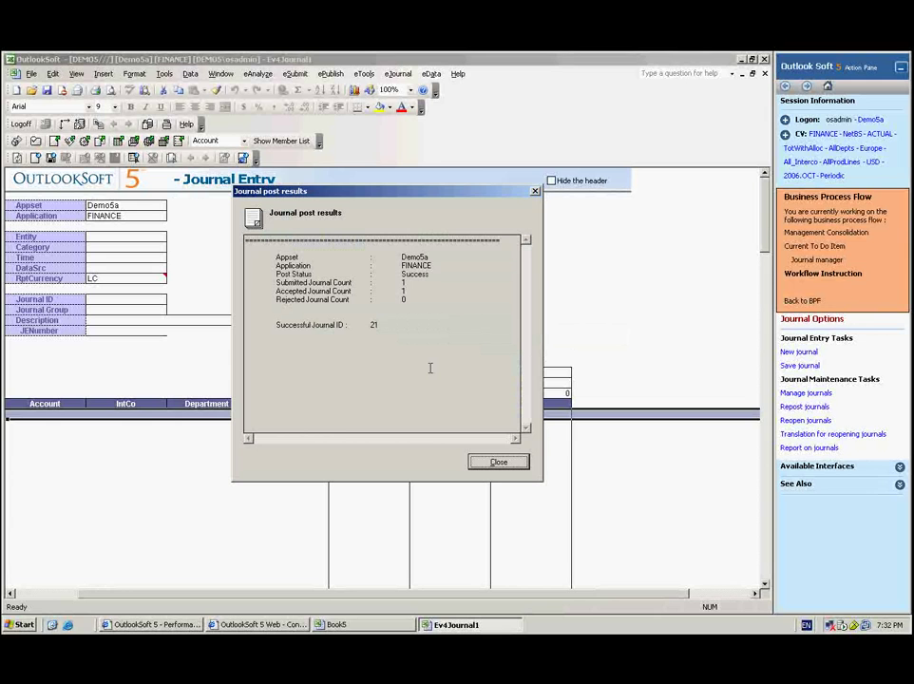
{"action": "left_click", "coordinate": [499, 462]}
Return to the step review, open the Intercompany matching report and refresh its data to check the variances.
{"action": "left_click", "coordinate": [802, 300]}
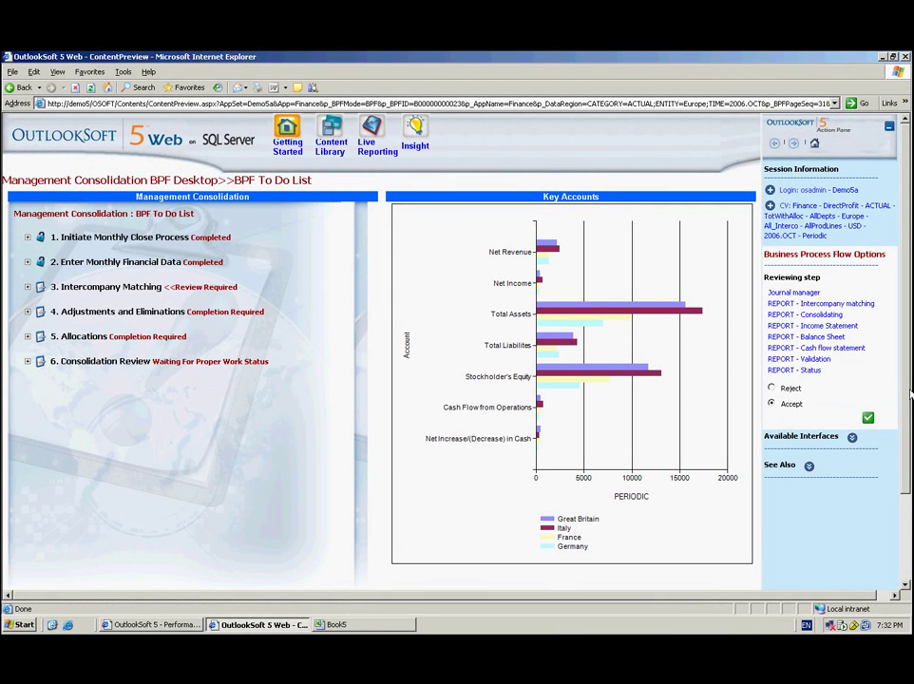
{"action": "left_click", "coordinate": [871, 306]}
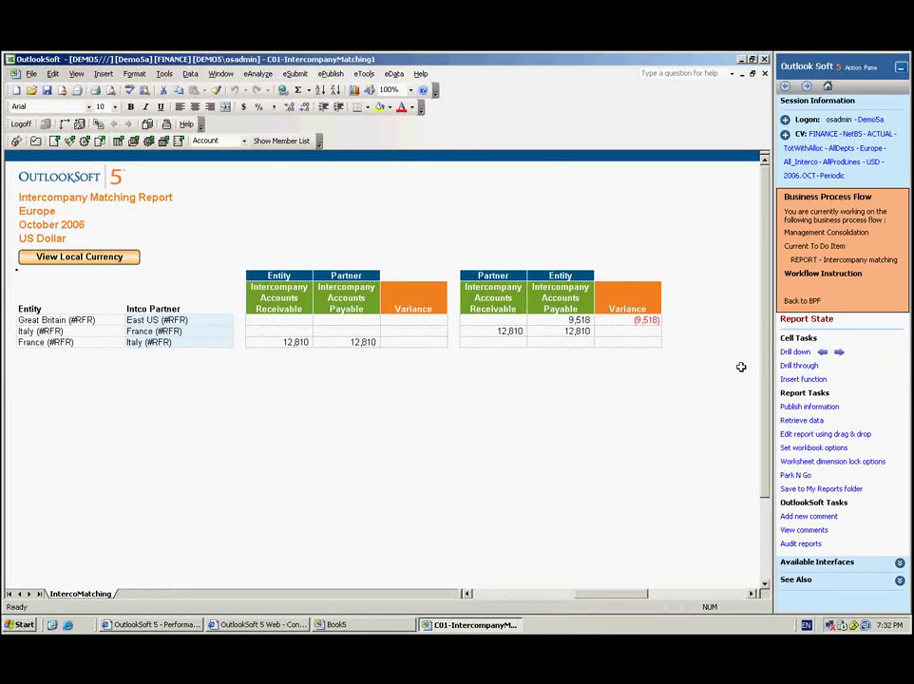
{"action": "left_click", "coordinate": [80, 125]}
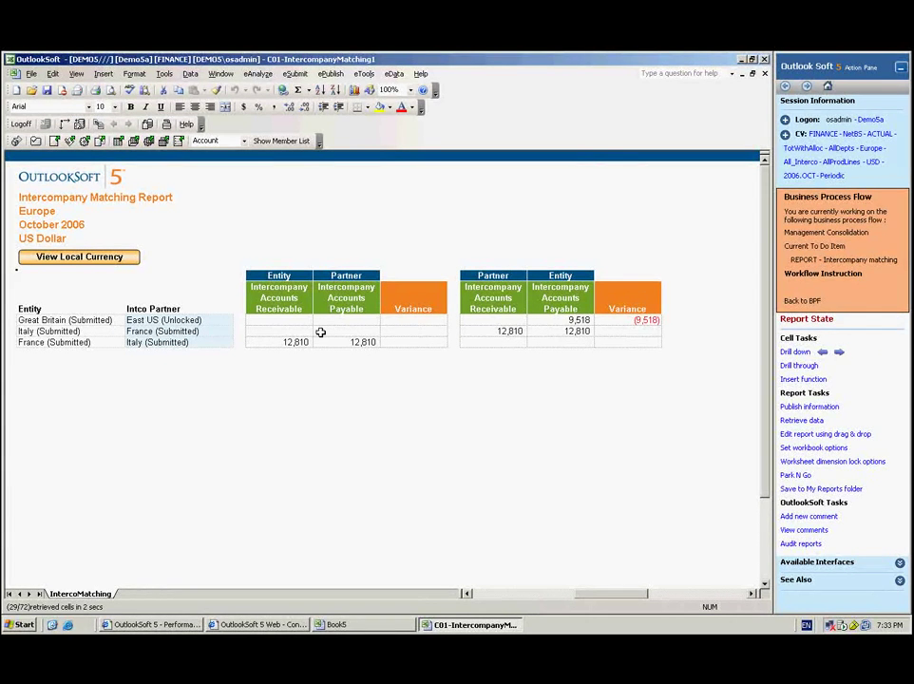
Return to the business process flow and submit the Intercompany Matching review as accepted.
{"action": "left_click", "coordinate": [801, 300]}
{"action": "left_click", "coordinate": [815, 304]}
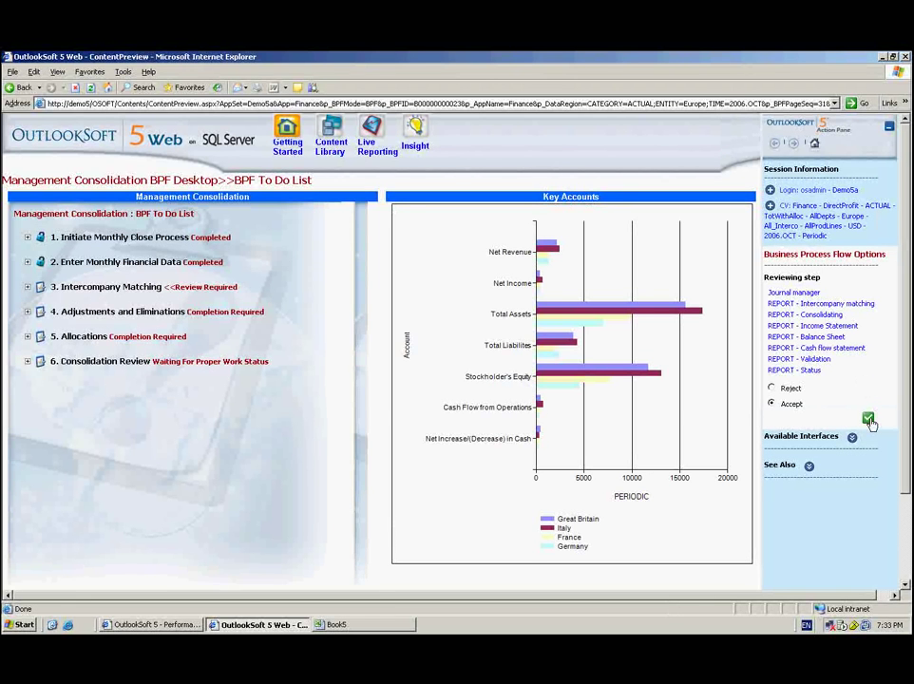
{"action": "left_click", "coordinate": [868, 419]}
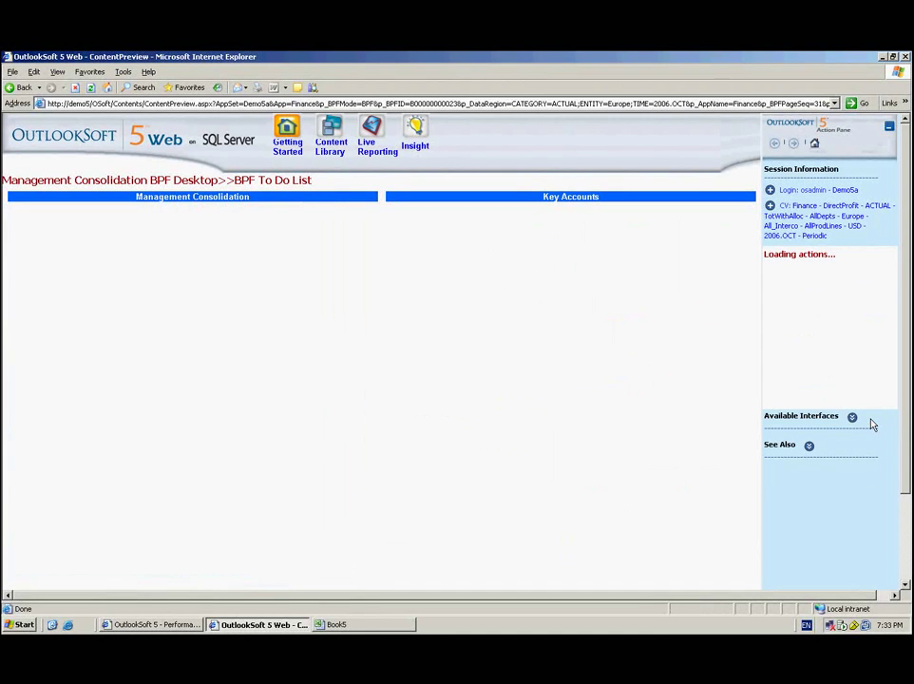